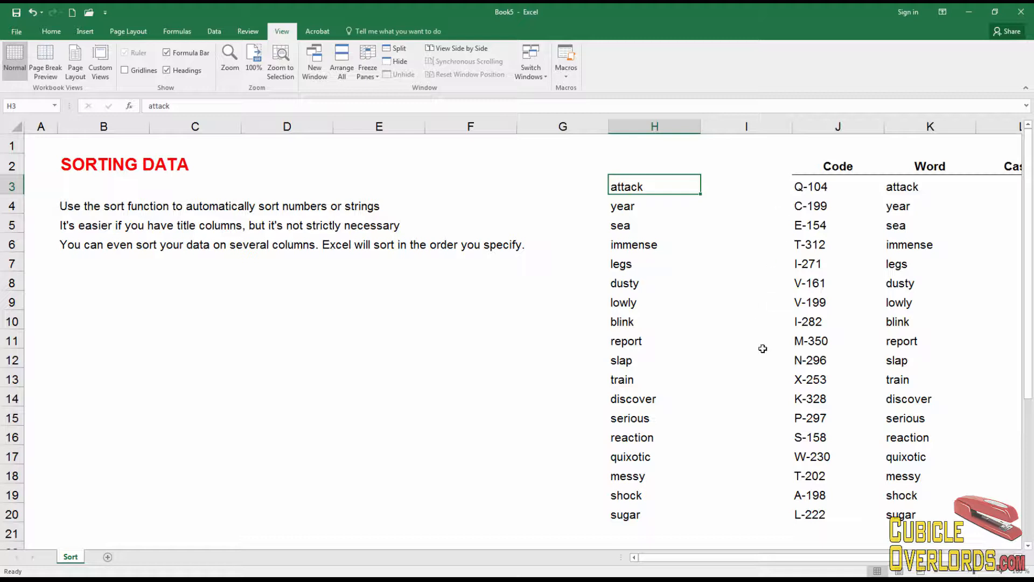
Examine the word list in column H without a heading and the neighbouring table with Code, Word and Cases headings
click(177, 334)
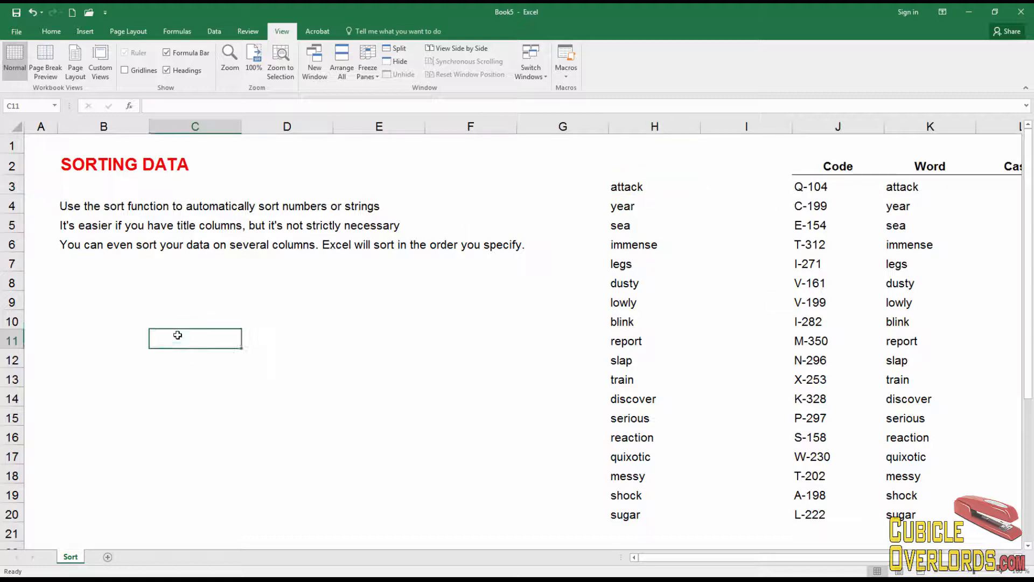
click(98, 282)
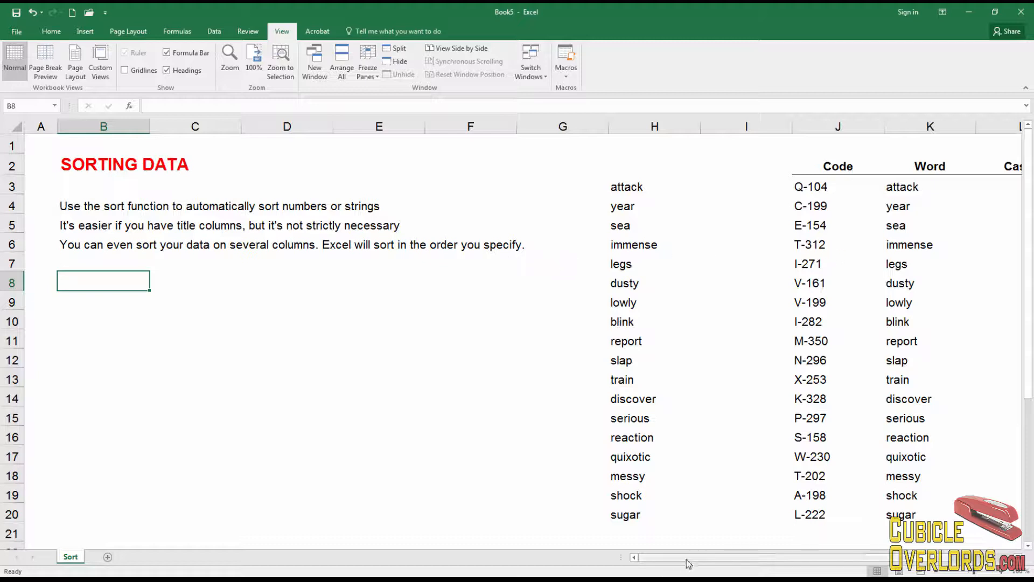
drag(700, 558, 753, 563)
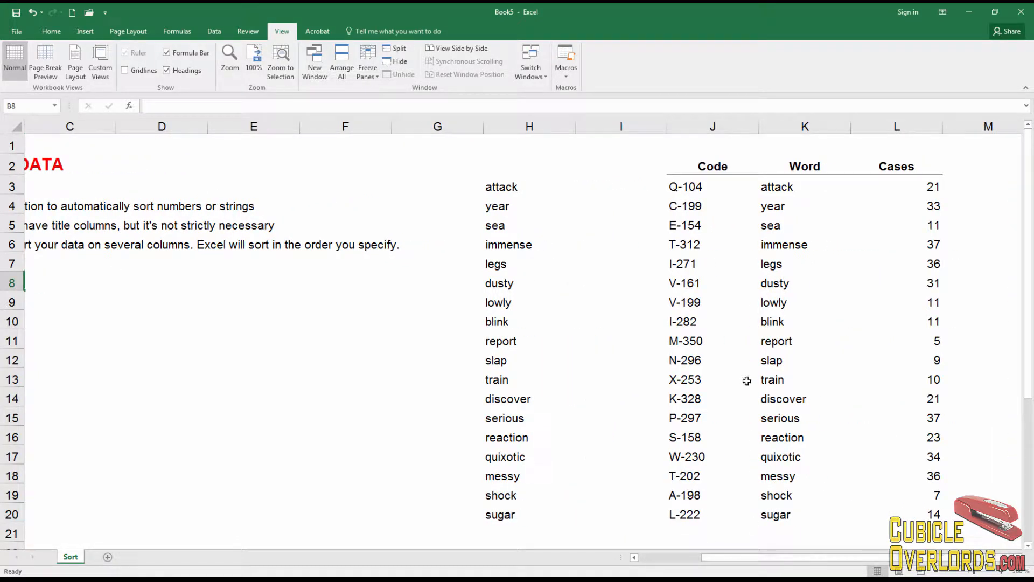
drag(700, 167, 897, 168)
drag(747, 207, 768, 208)
click(700, 229)
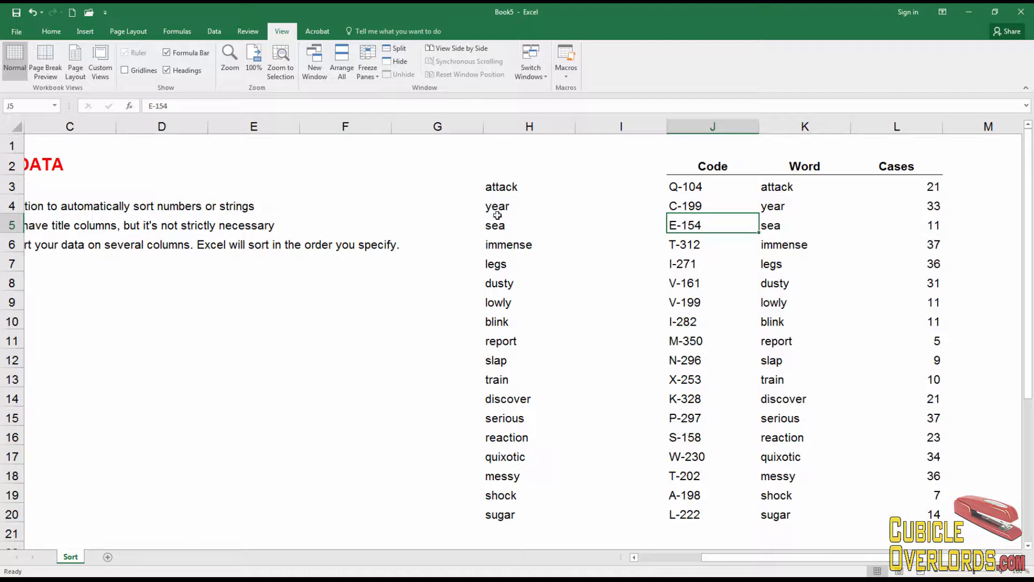
click(494, 188)
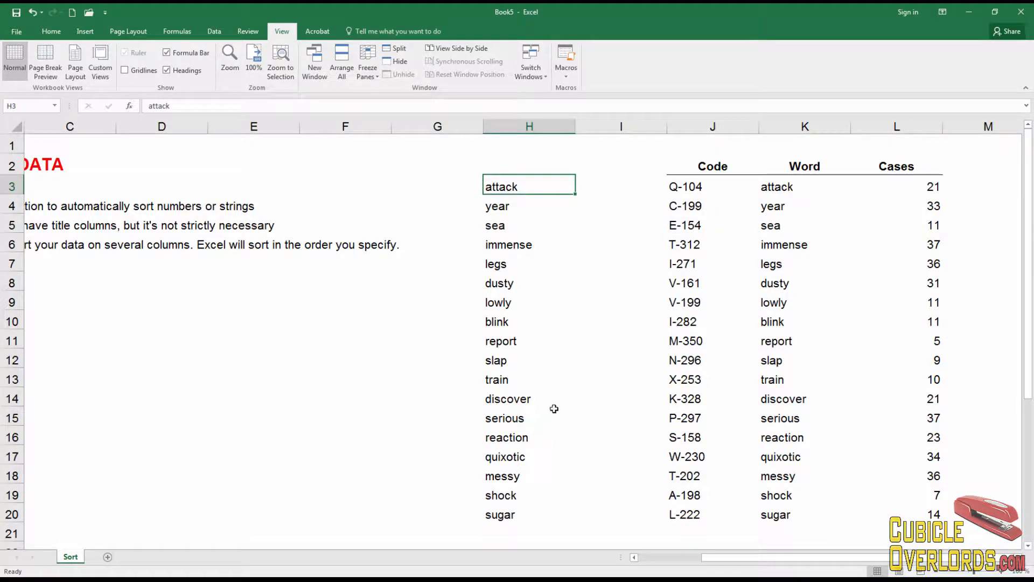
click(697, 162)
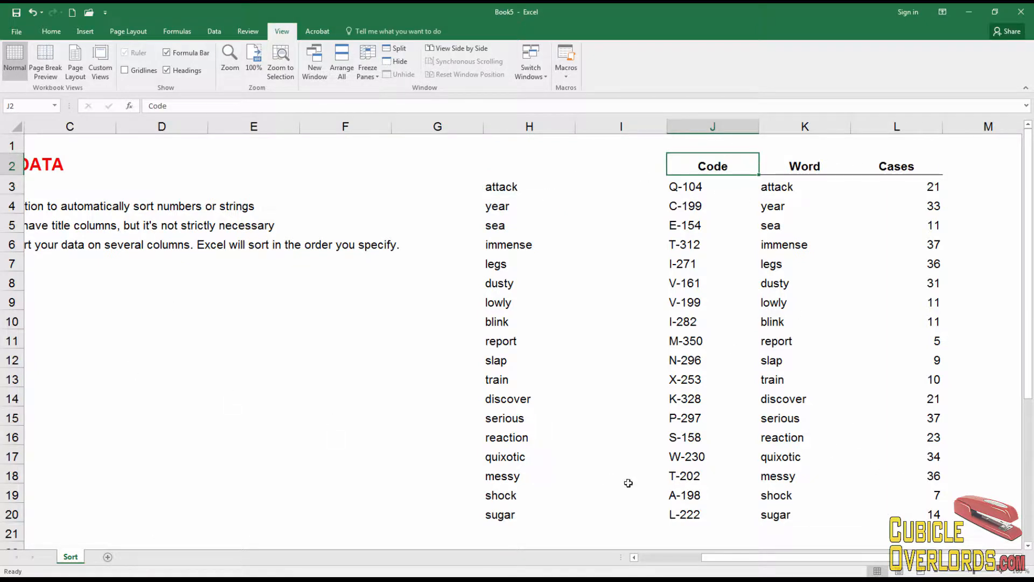
scroll(740, 545, left, 2)
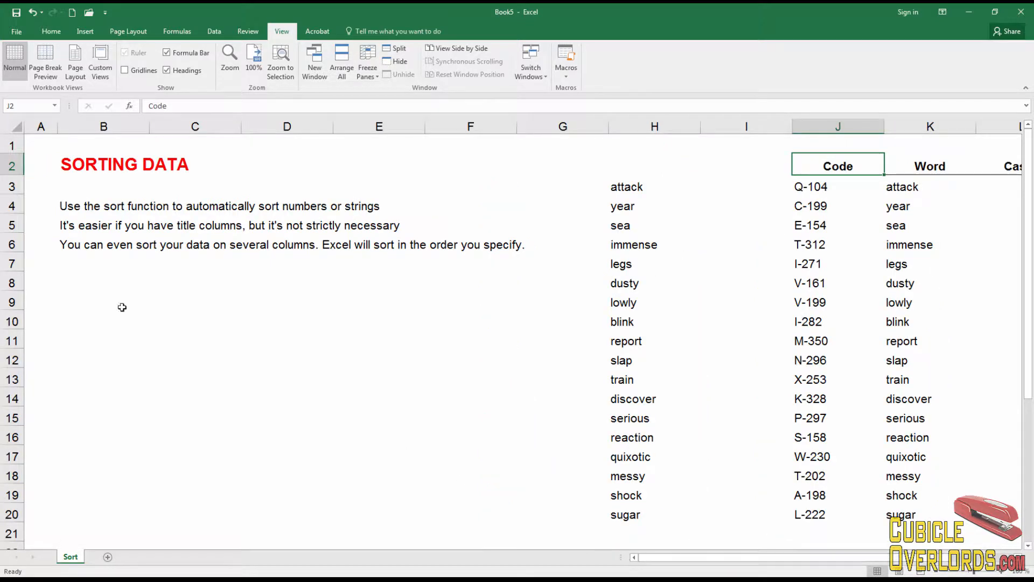
click(73, 244)
click(470, 377)
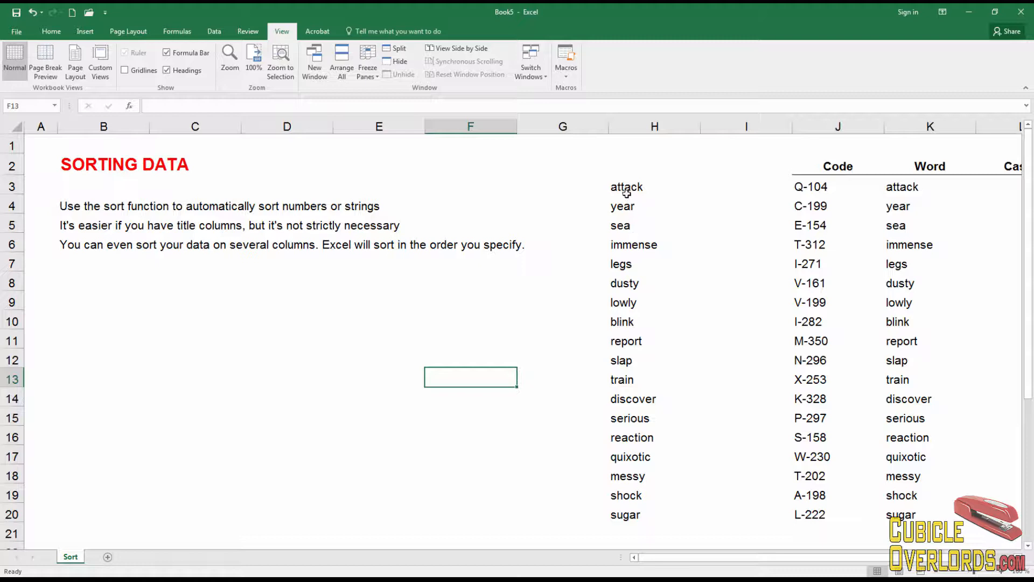
drag(625, 186, 626, 304)
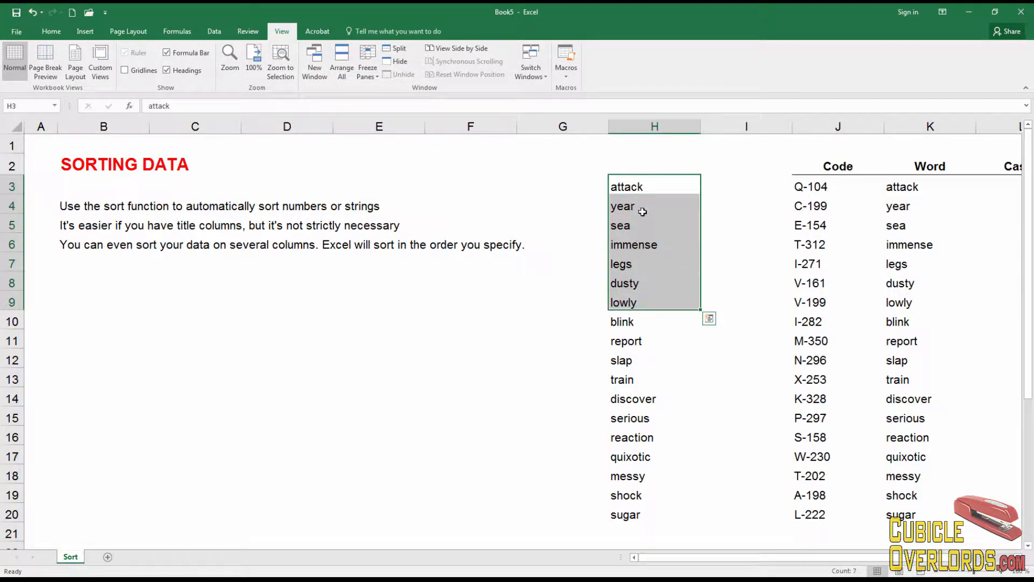
click(640, 412)
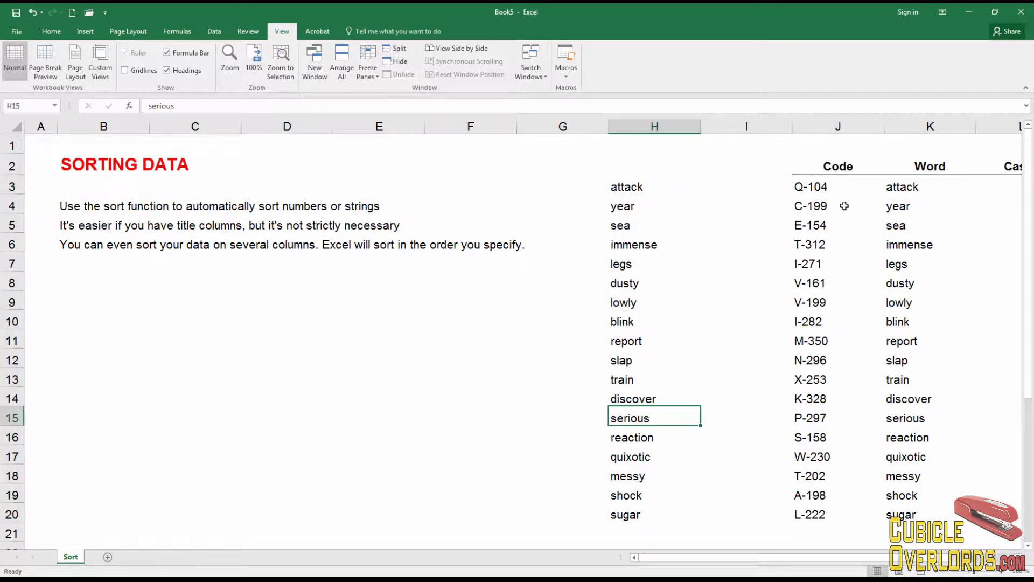
click(821, 182)
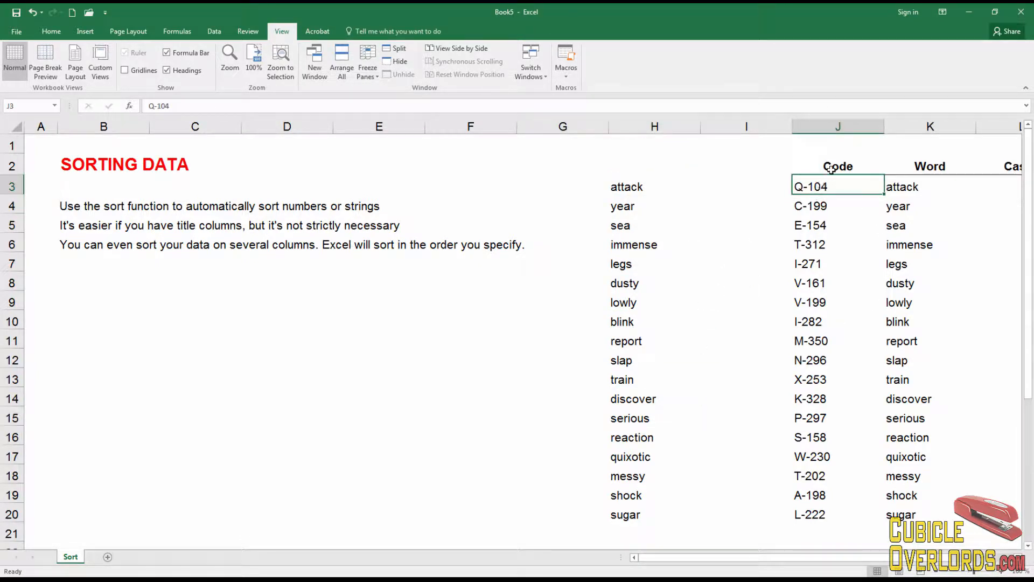
click(831, 165)
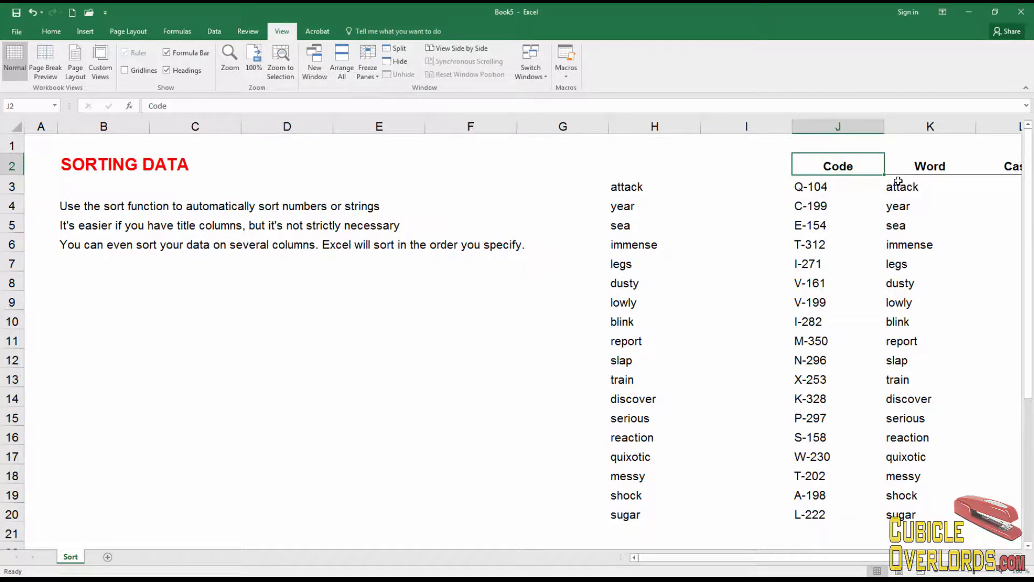
Review the Sort & Filter options available for the word list starting in cell H3
click(621, 191)
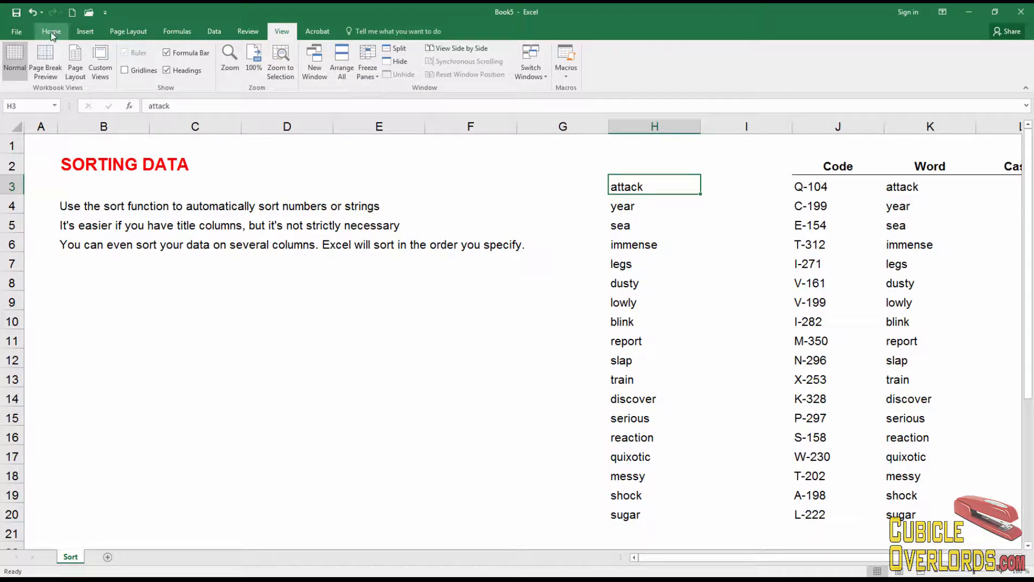
click(52, 34)
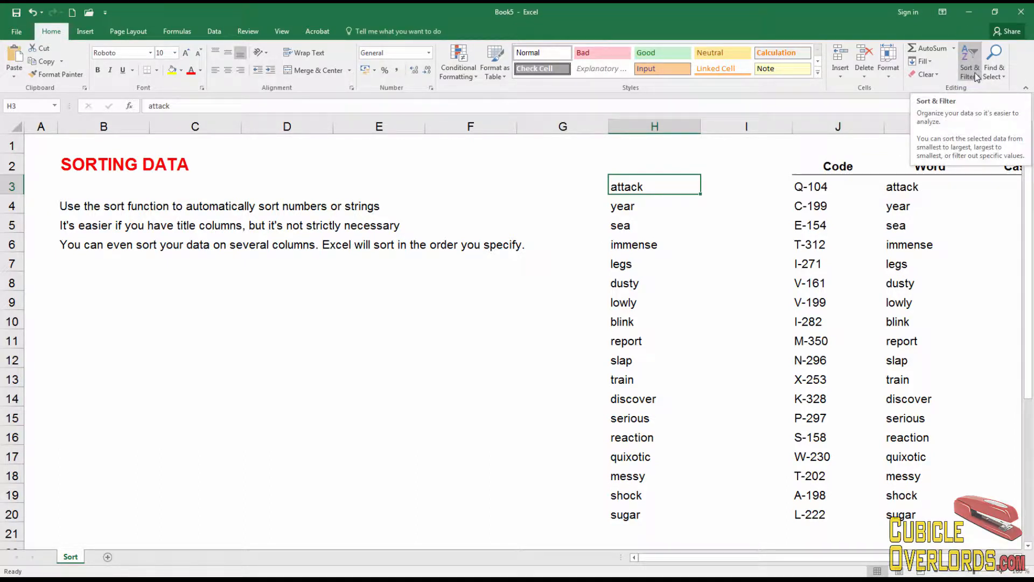
click(670, 261)
click(661, 193)
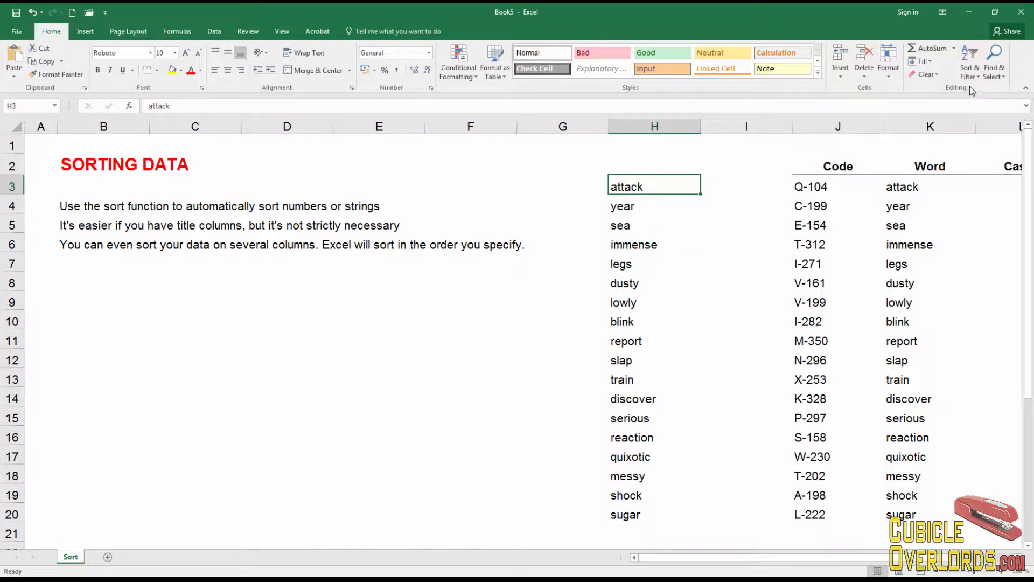
click(969, 70)
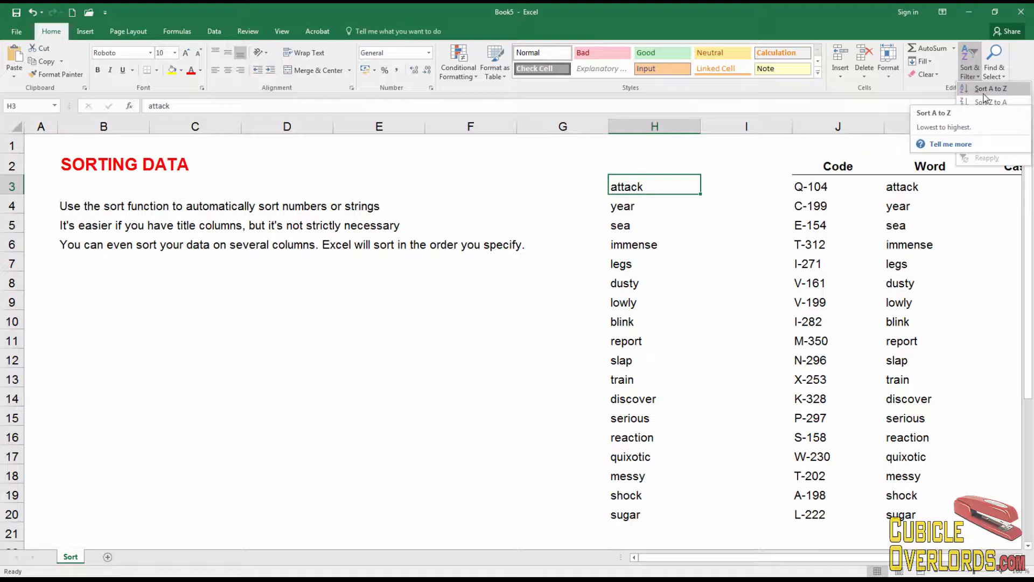
click(613, 420)
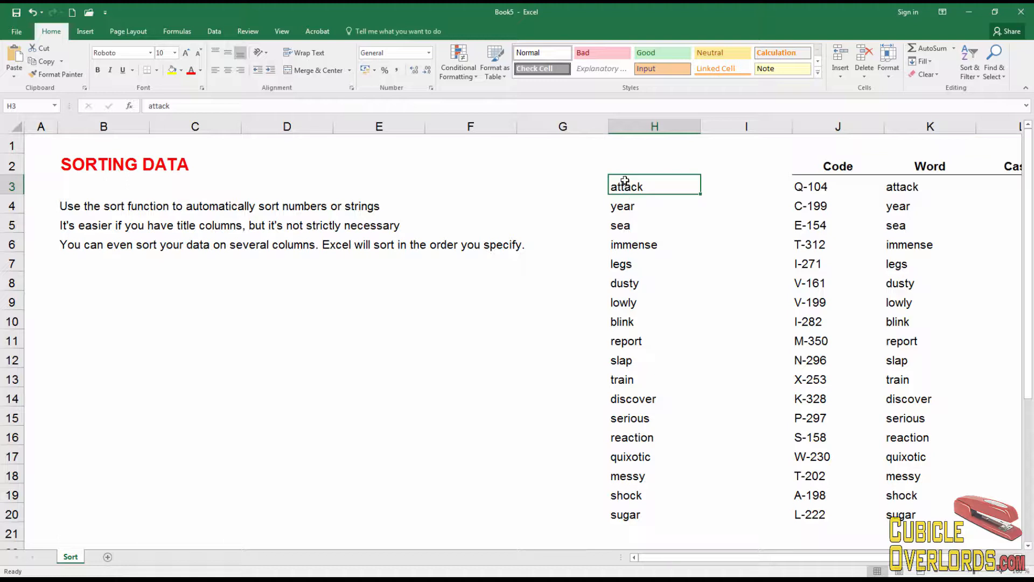
Examine the extent of the word list in H3:H20 and the blank cells surrounding it
drag(625, 188, 623, 516)
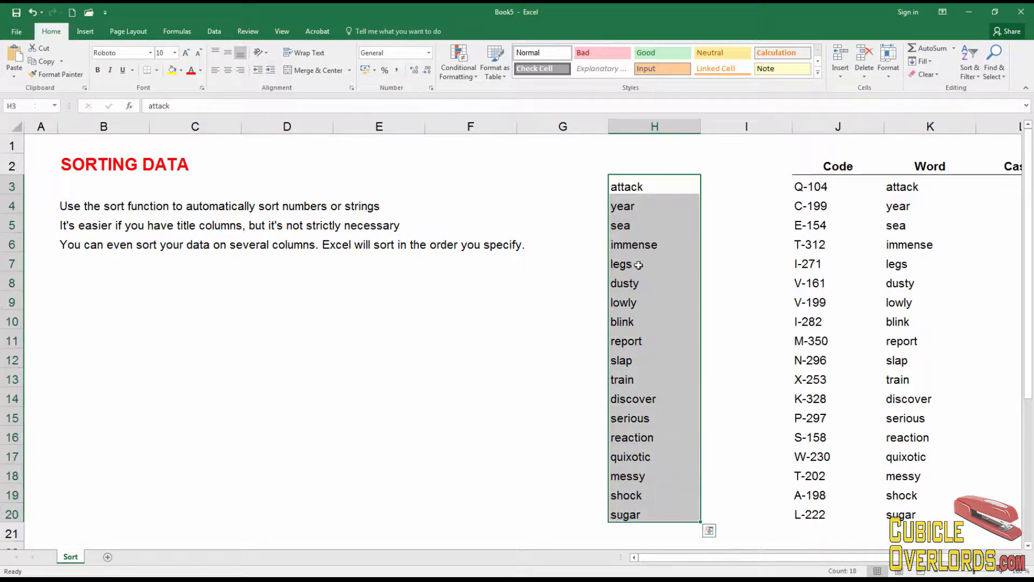
click(634, 153)
click(724, 256)
click(535, 424)
click(620, 529)
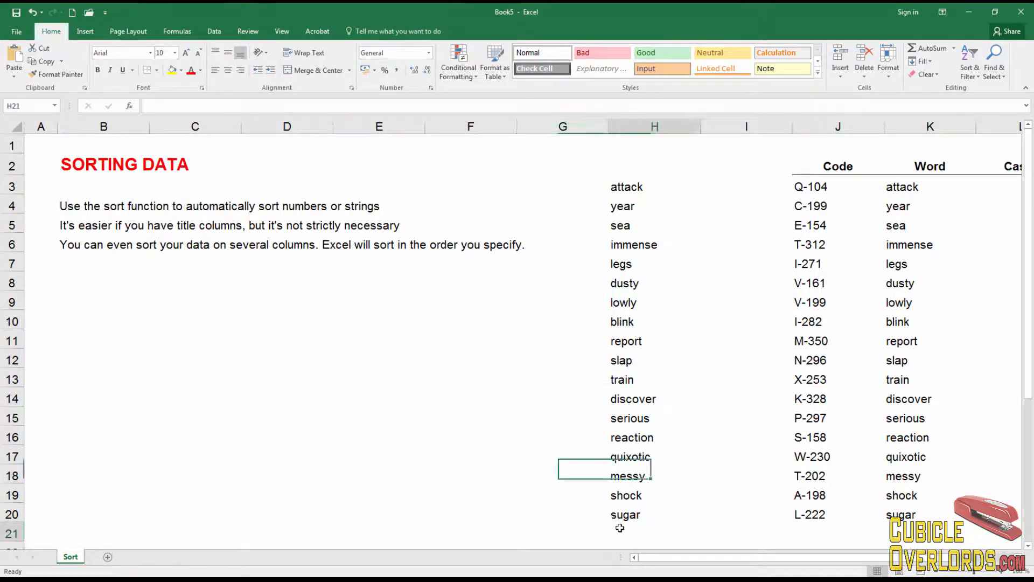
mouse_move(643, 184)
mouse_down()
mouse_move(619, 305)
mouse_move(629, 512)
mouse_up()
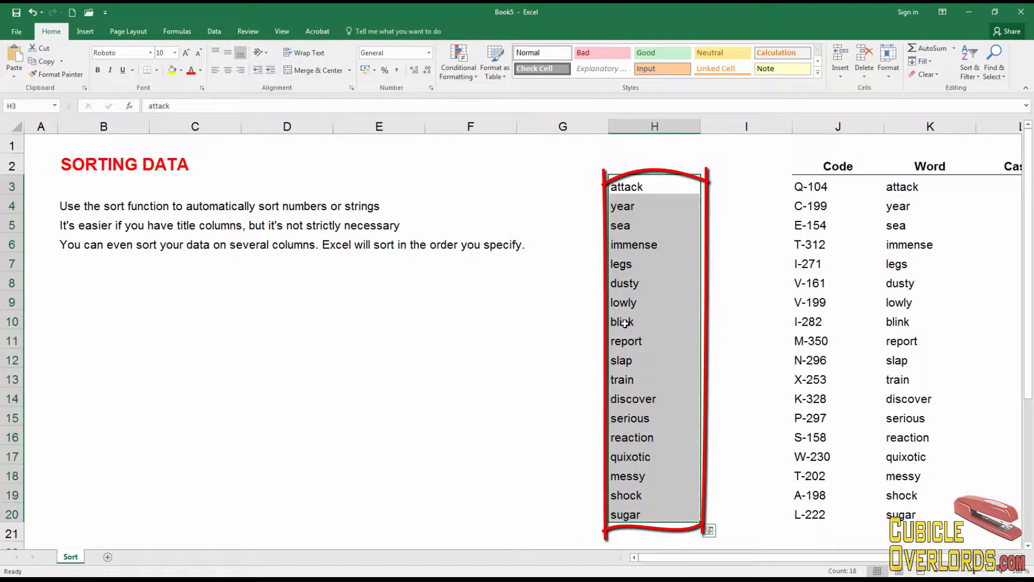
Sort the word list in column H from A to Z, starting from the single cell H3
click(644, 149)
click(649, 177)
click(969, 65)
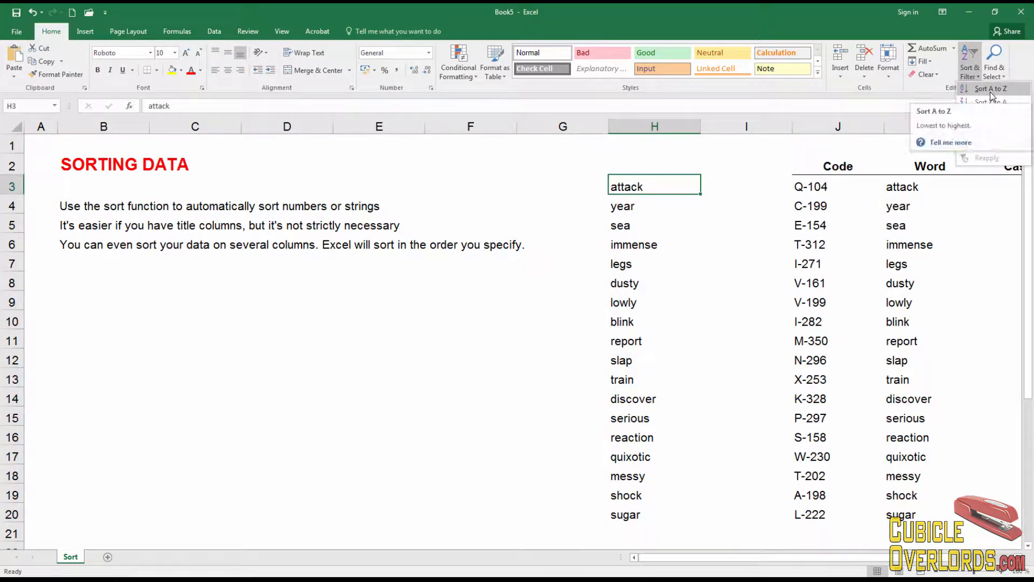
click(990, 90)
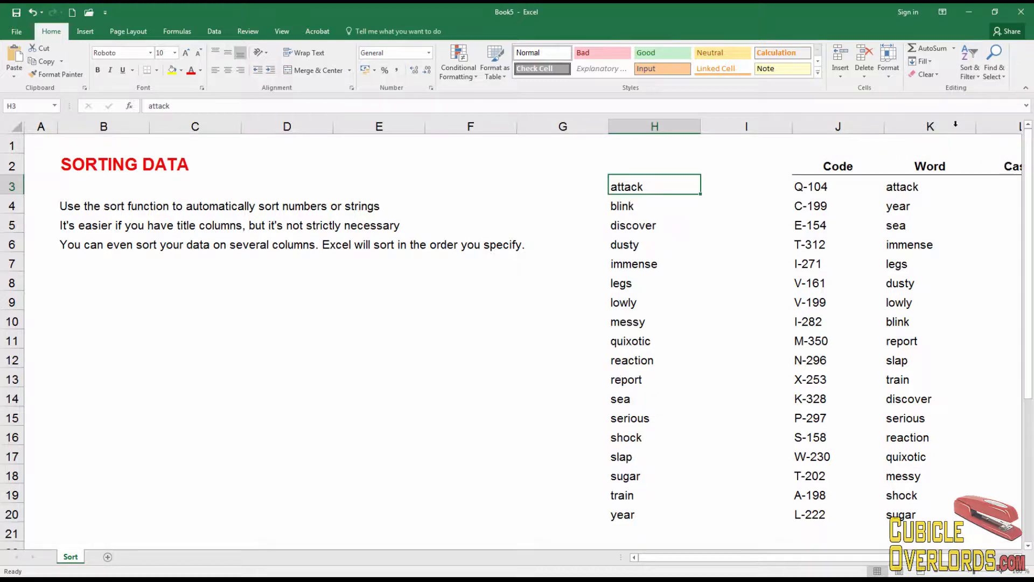
Check the order of the words in column H and undo the A to Z sort
click(672, 264)
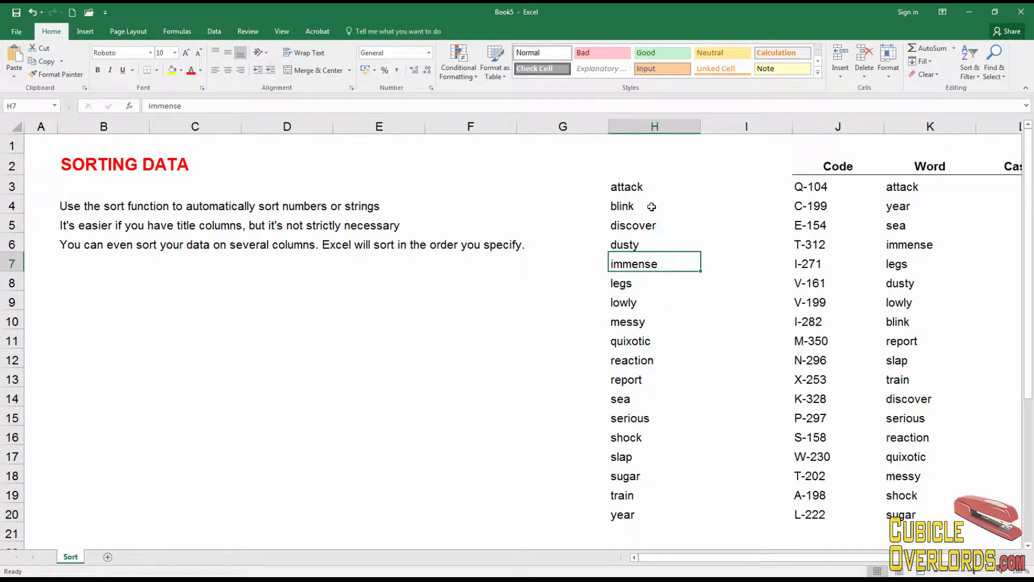
click(636, 187)
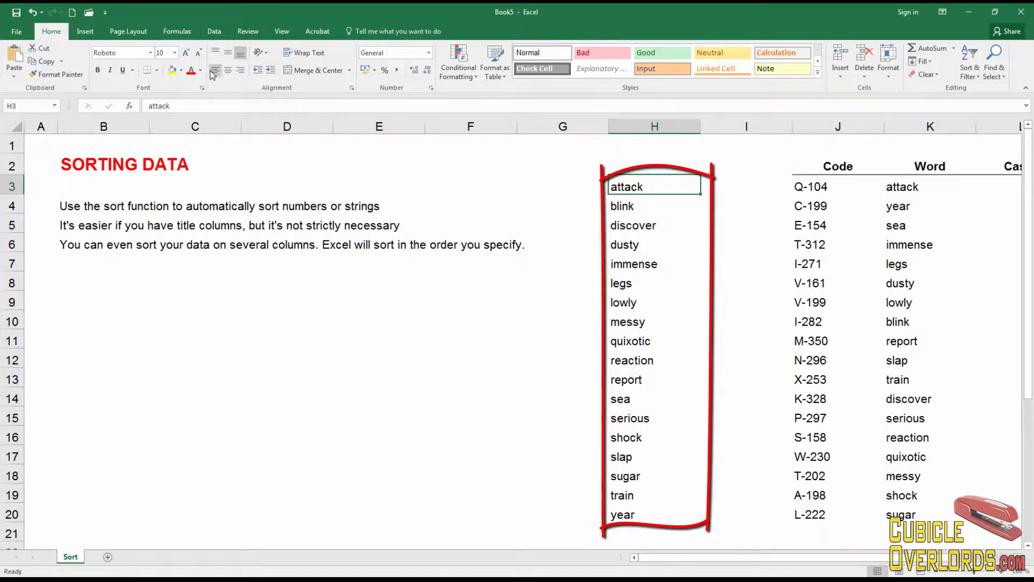
click(34, 14)
drag(672, 275, 669, 265)
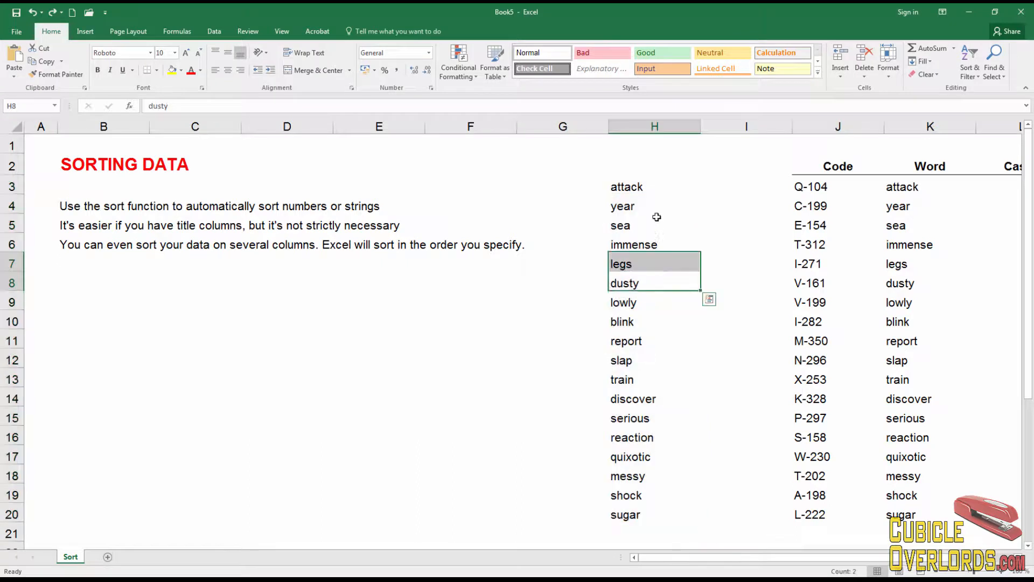
Select the word list H3:H20 and open a custom sort for it
click(638, 187)
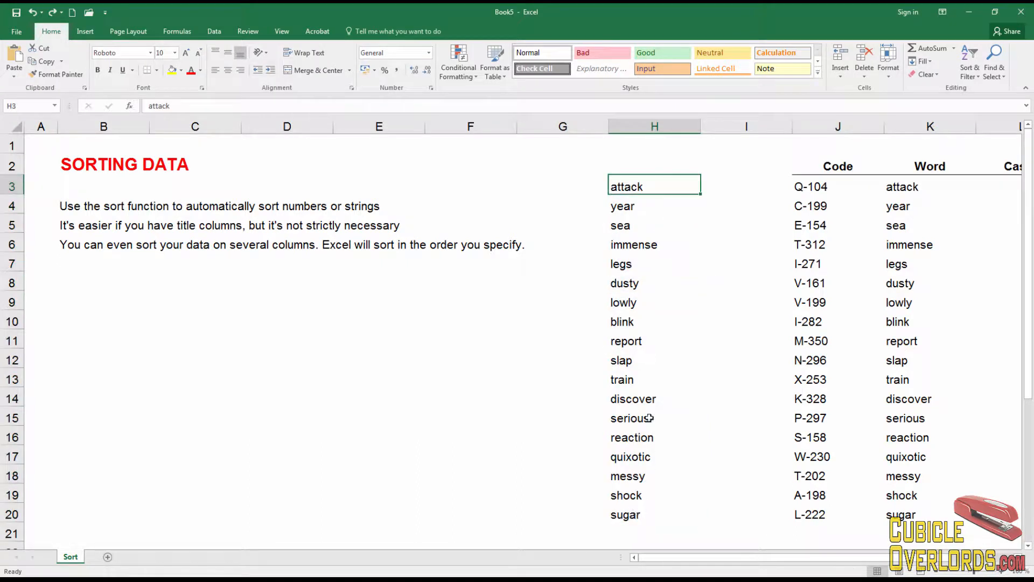
shift+click(640, 518)
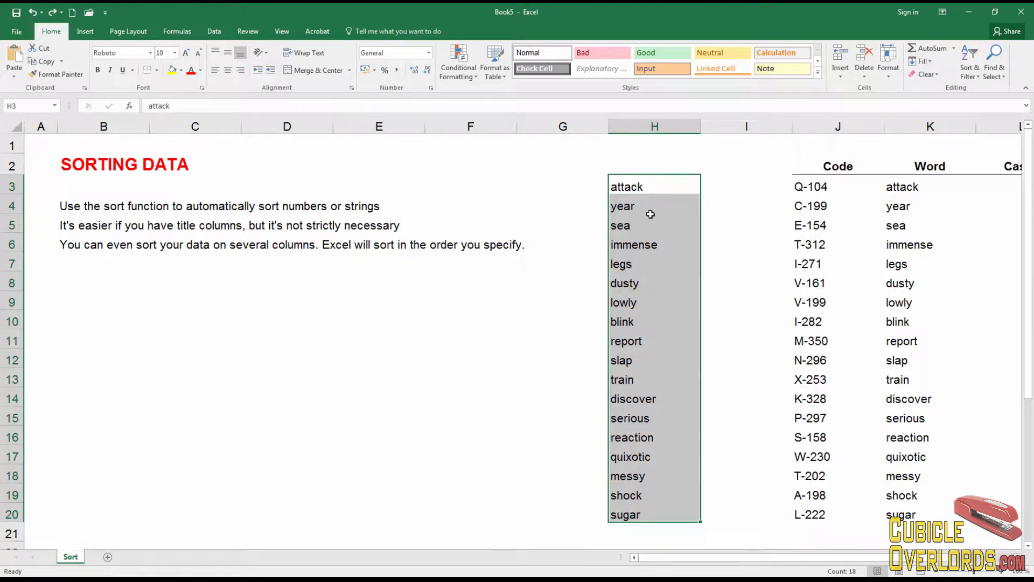
click(970, 75)
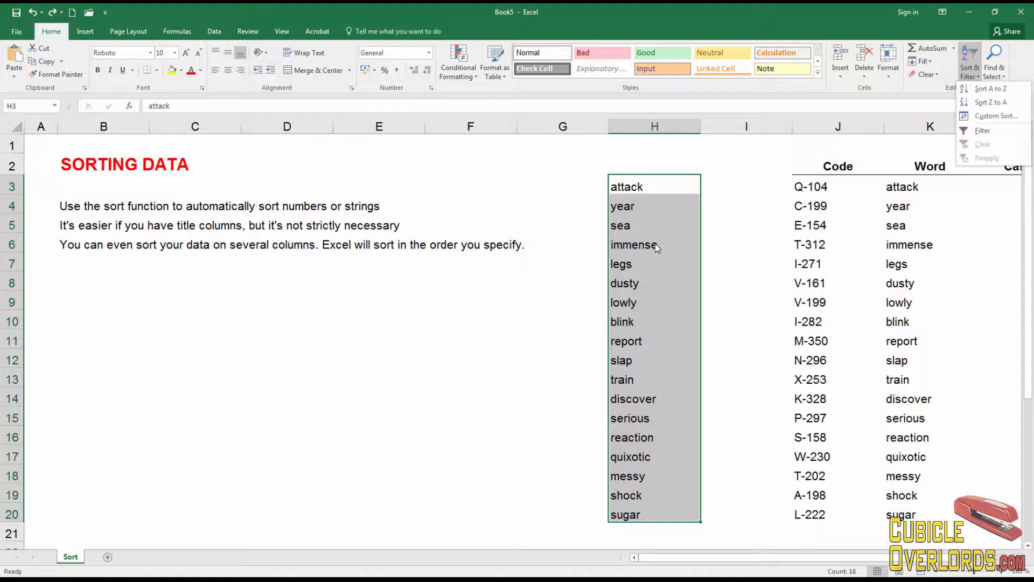
click(995, 118)
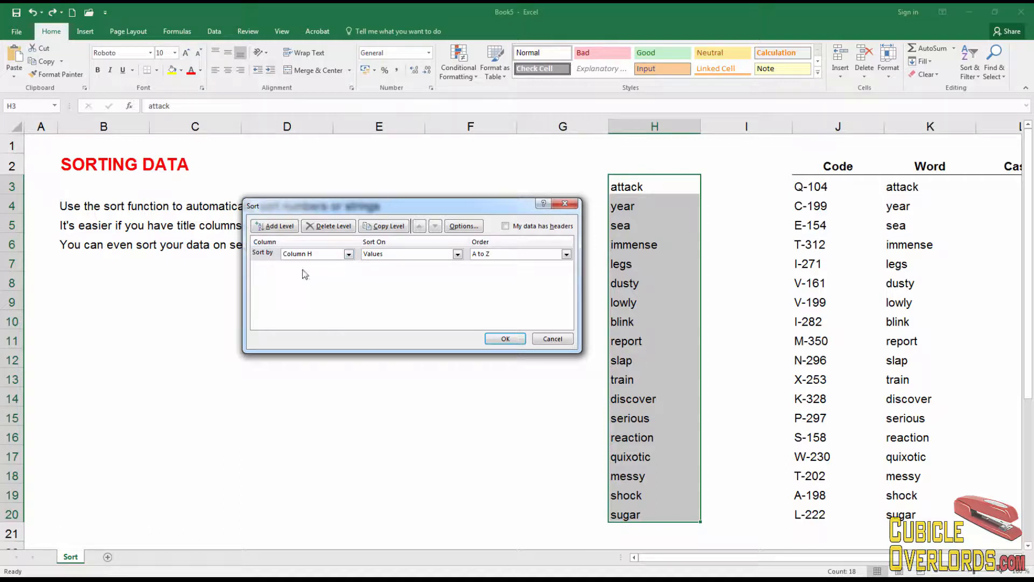
drag(393, 208, 362, 189)
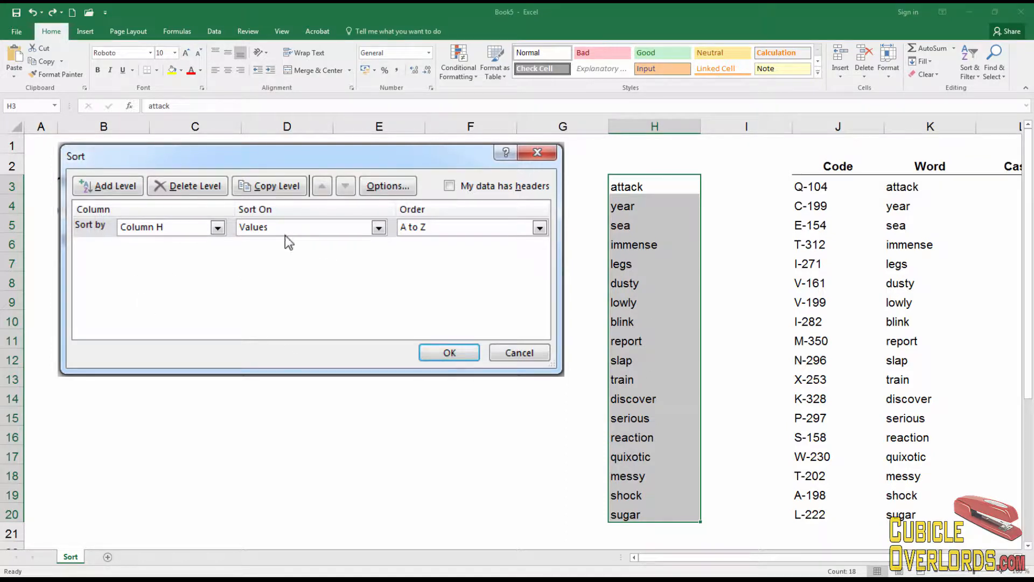
Sort the selected list by Column H on Values in Z to A order, and check the first words
click(379, 227)
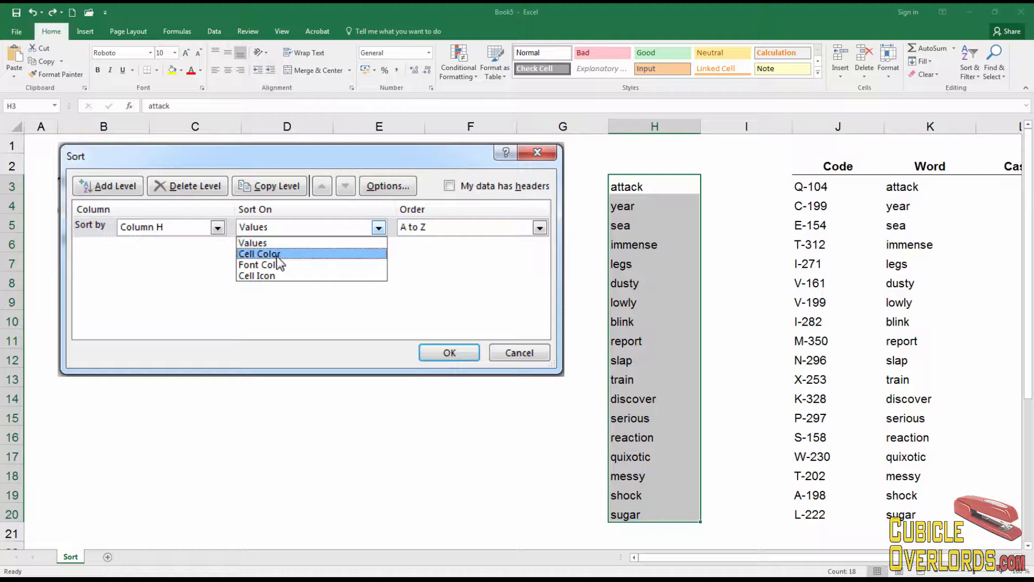
click(484, 282)
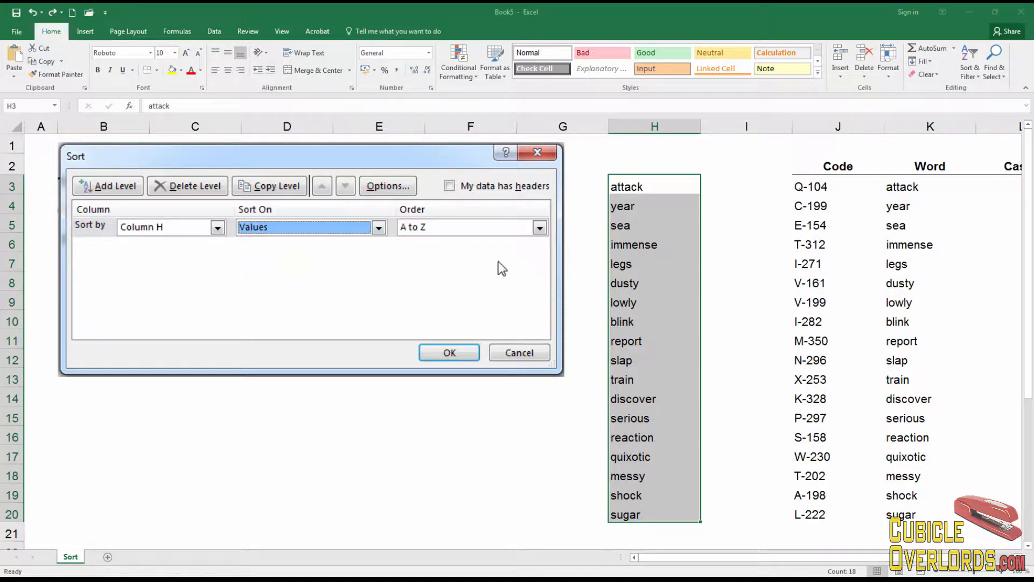
click(540, 229)
click(457, 253)
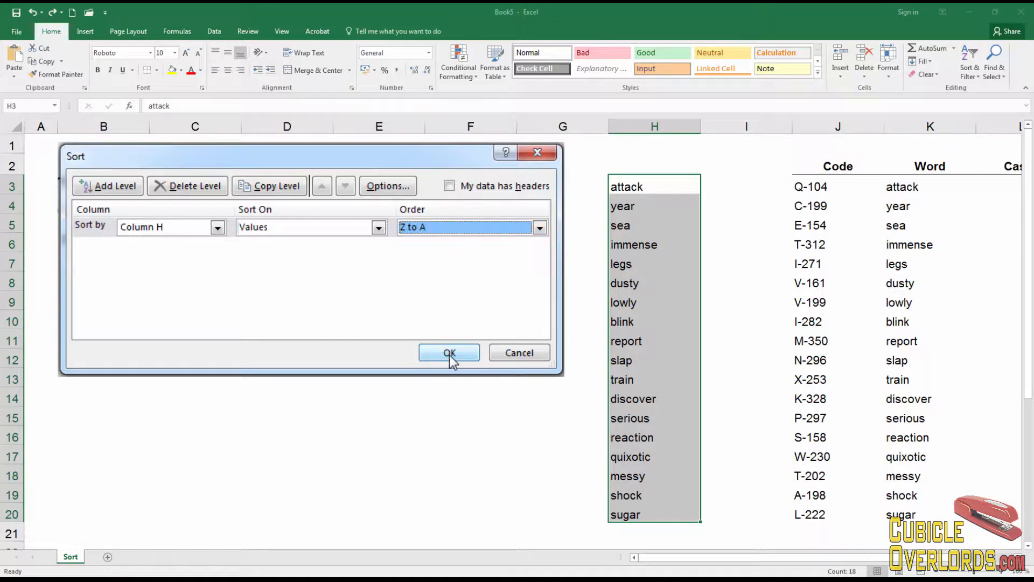
click(450, 354)
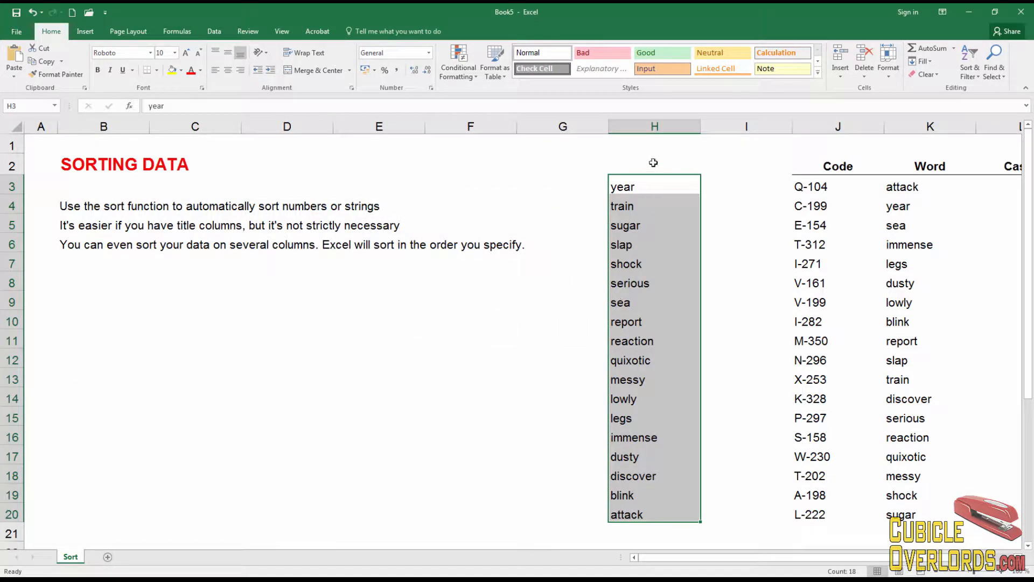
drag(634, 183, 625, 225)
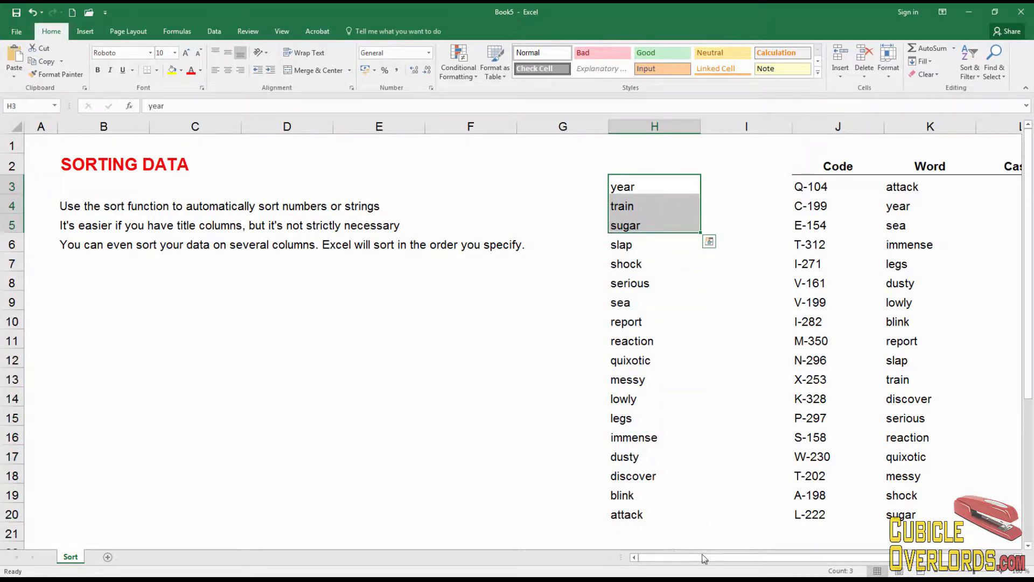
Open a custom sort for the table with the Code, Word and Cases columns, starting from the Code header in J2
drag(712, 559, 803, 561)
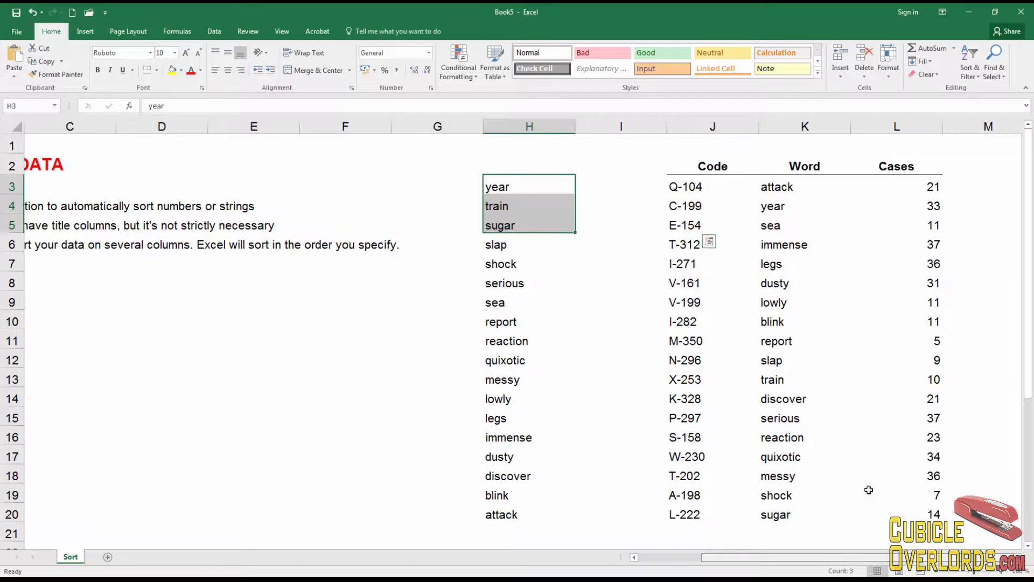
click(871, 397)
click(689, 167)
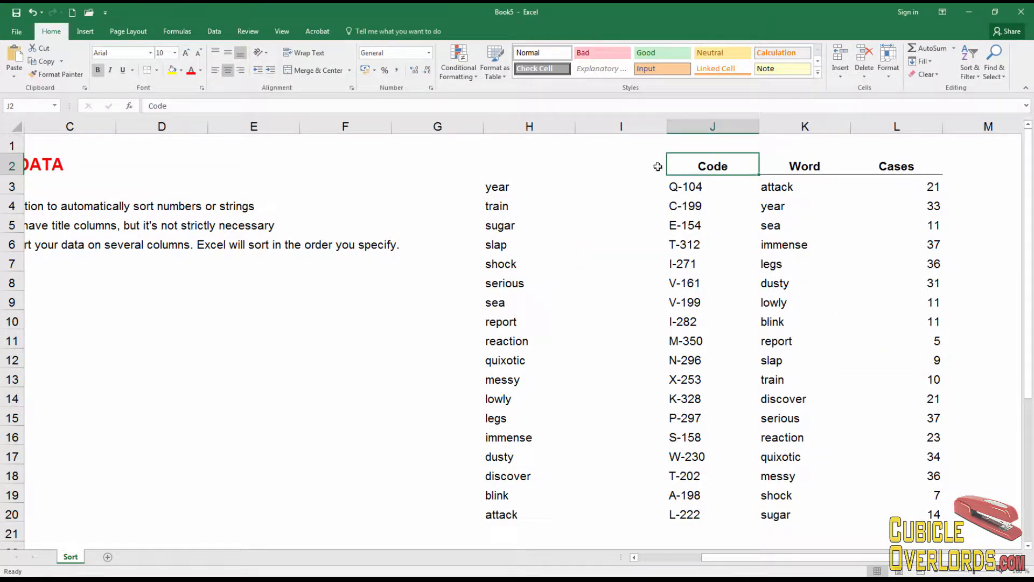
click(976, 76)
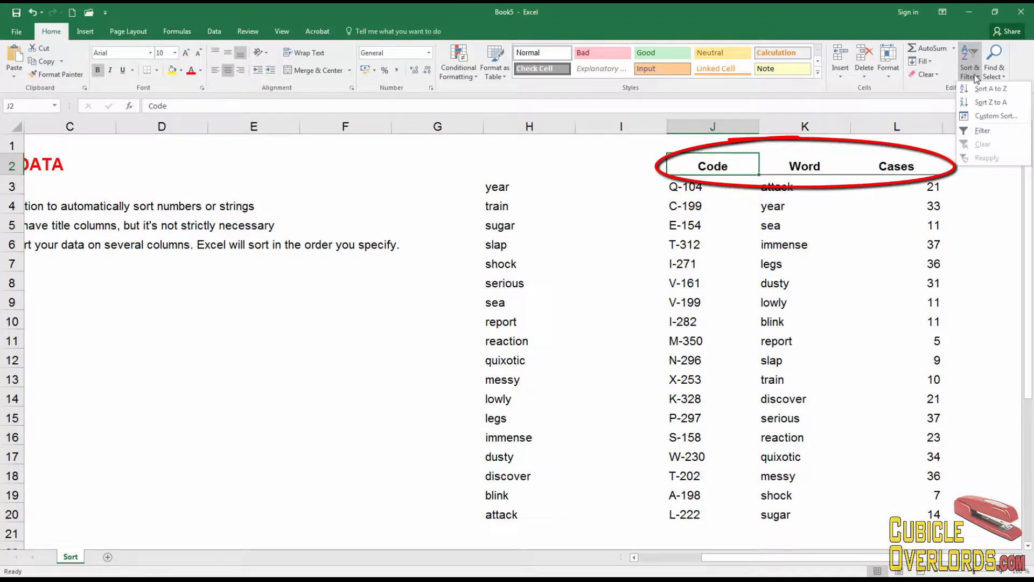
click(996, 116)
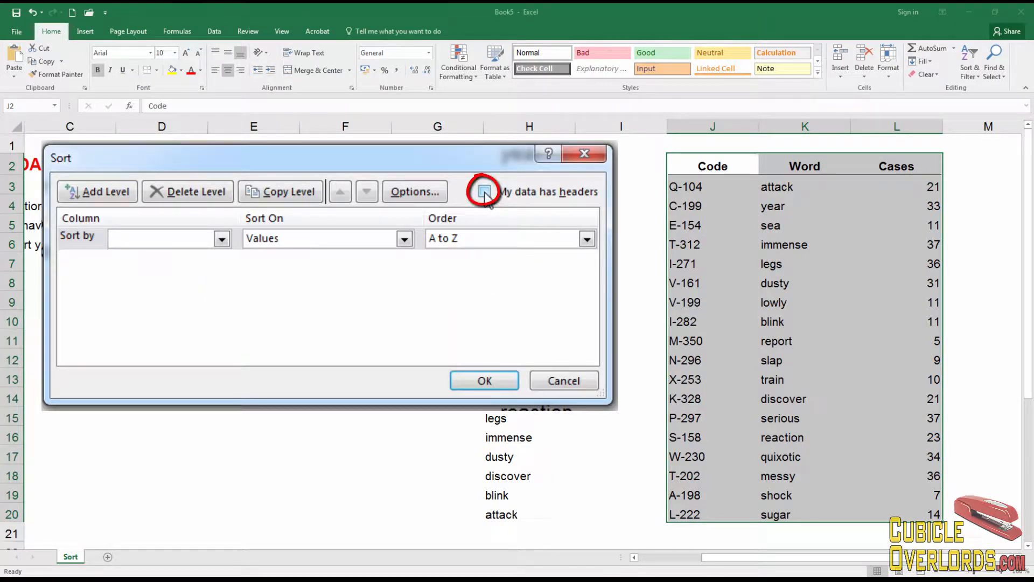
Mark the data as having headers and choose Code as the column to sort by
click(485, 192)
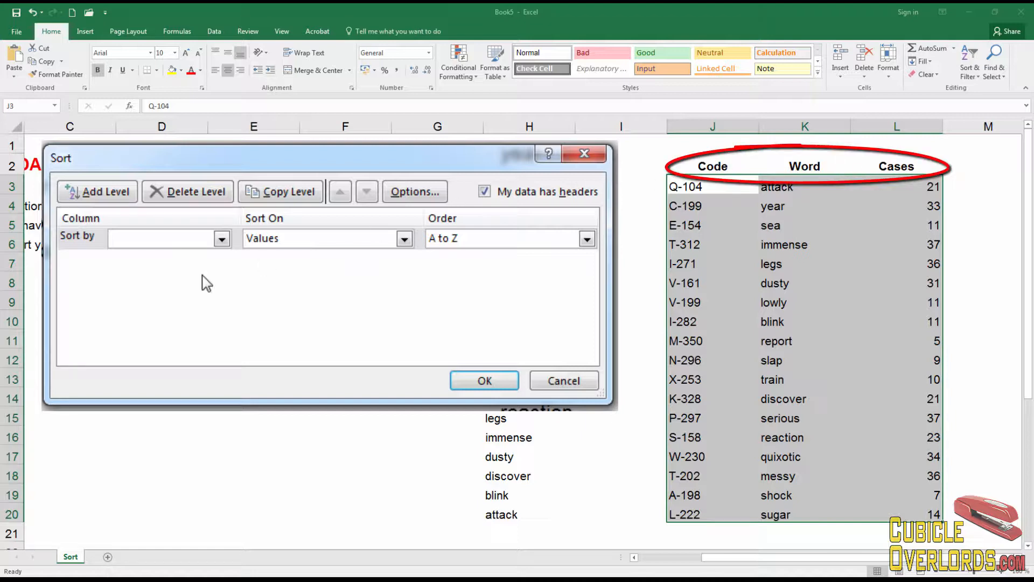
click(221, 240)
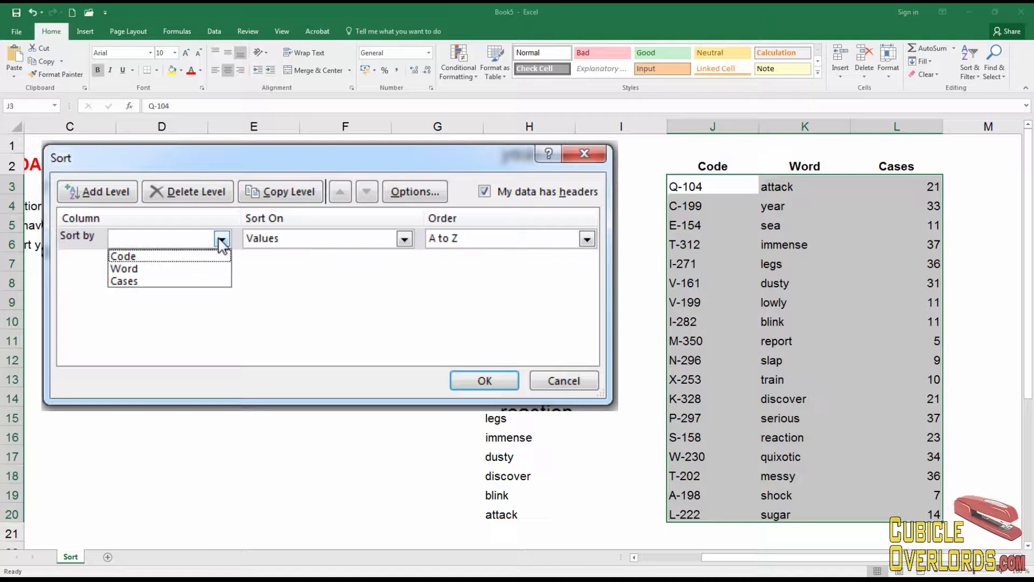
click(151, 261)
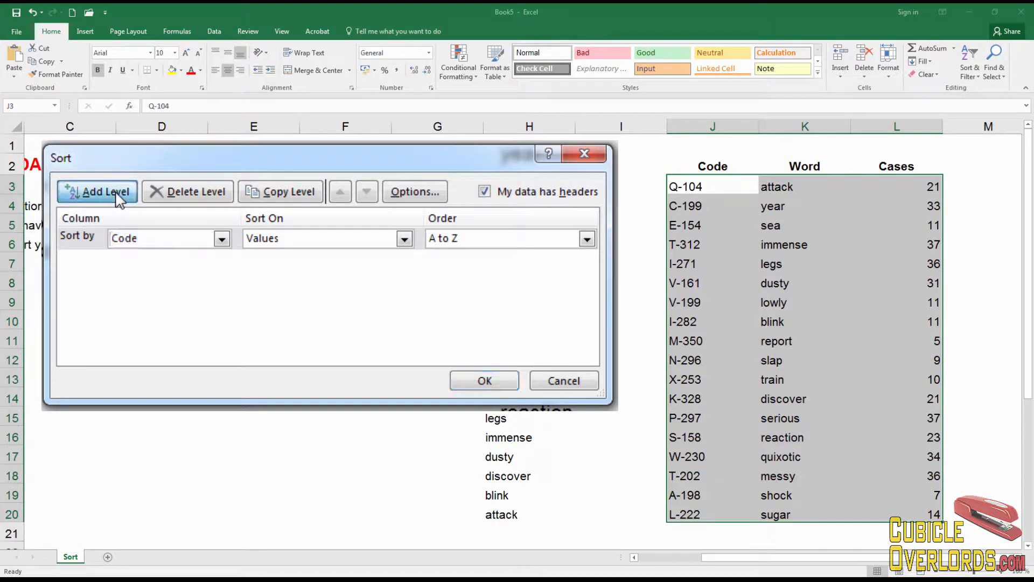
Add two further sort levels, by Word in A to Z order and by Cases from Smallest to Largest
click(119, 198)
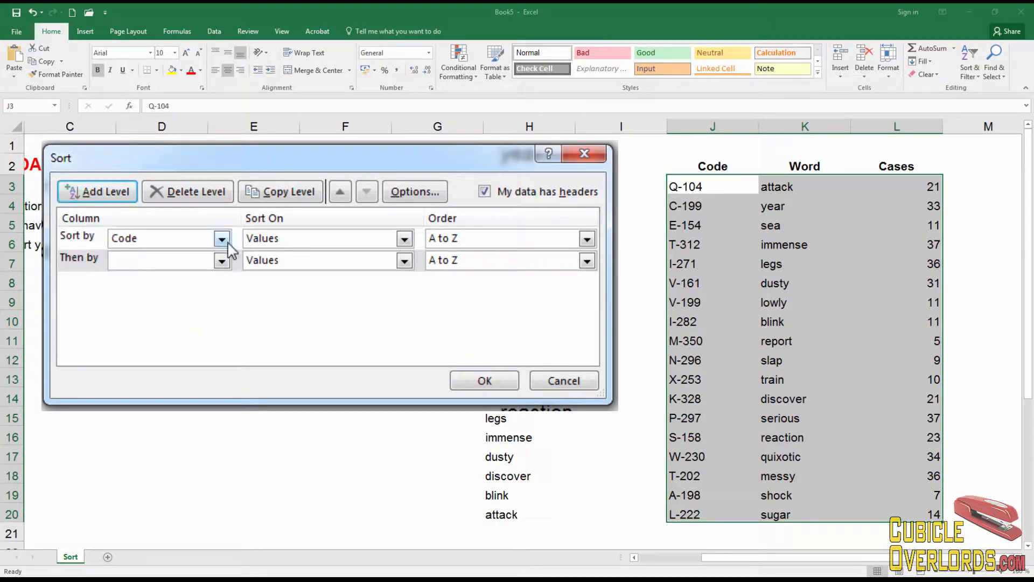
click(222, 261)
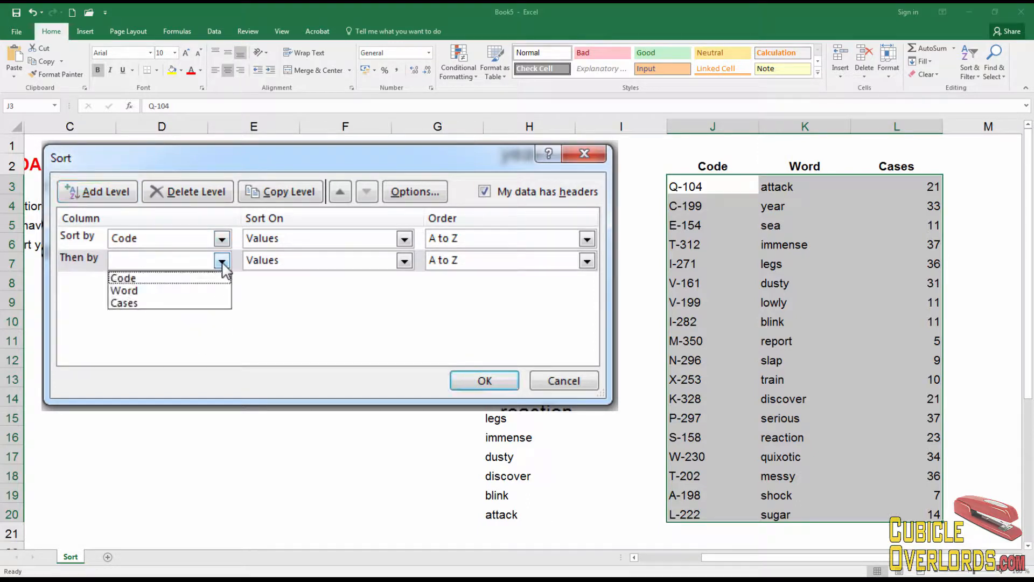
click(185, 291)
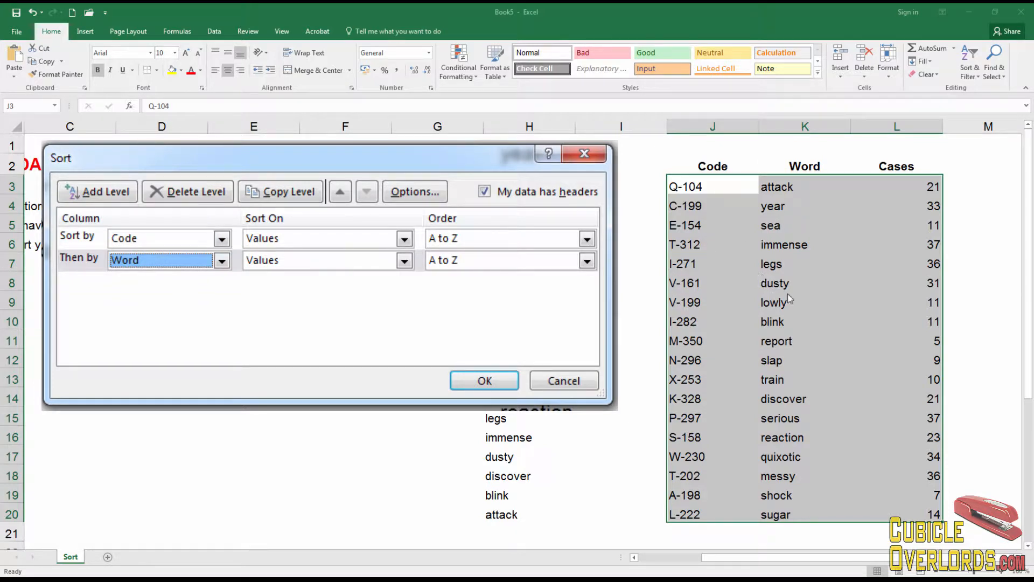
click(105, 194)
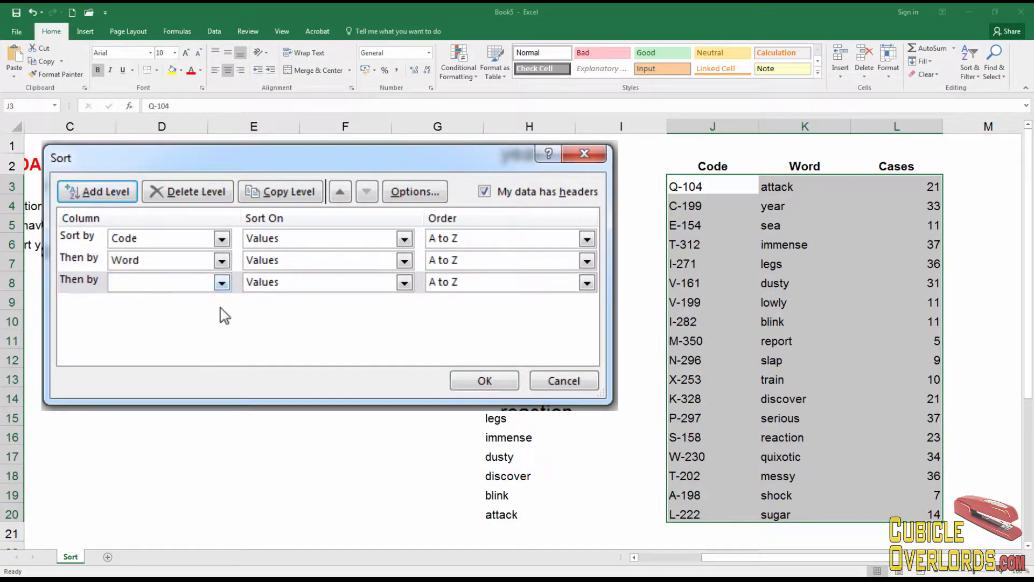
click(221, 283)
click(167, 326)
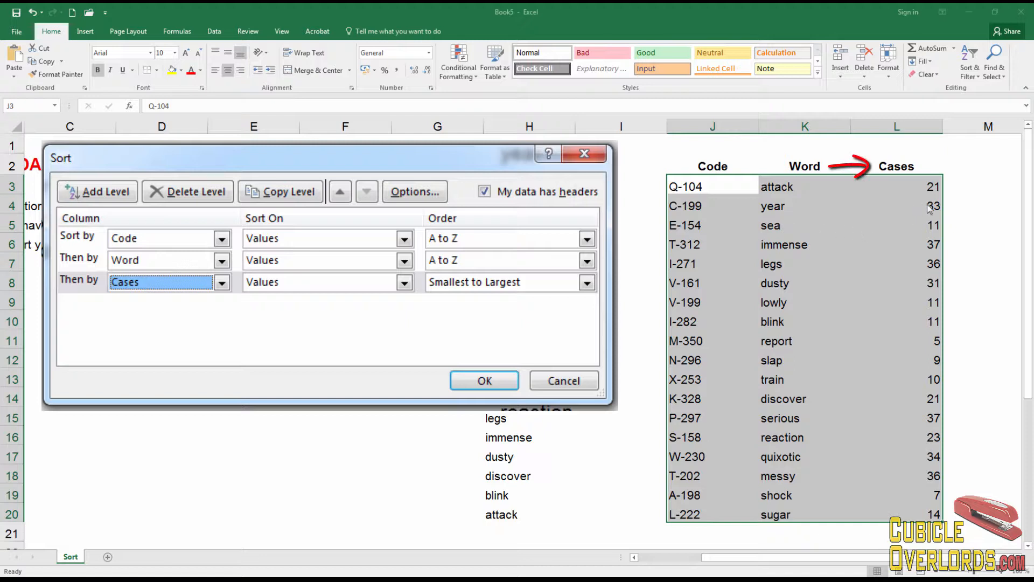
Delete the Cases and Word levels from the custom sort
click(85, 281)
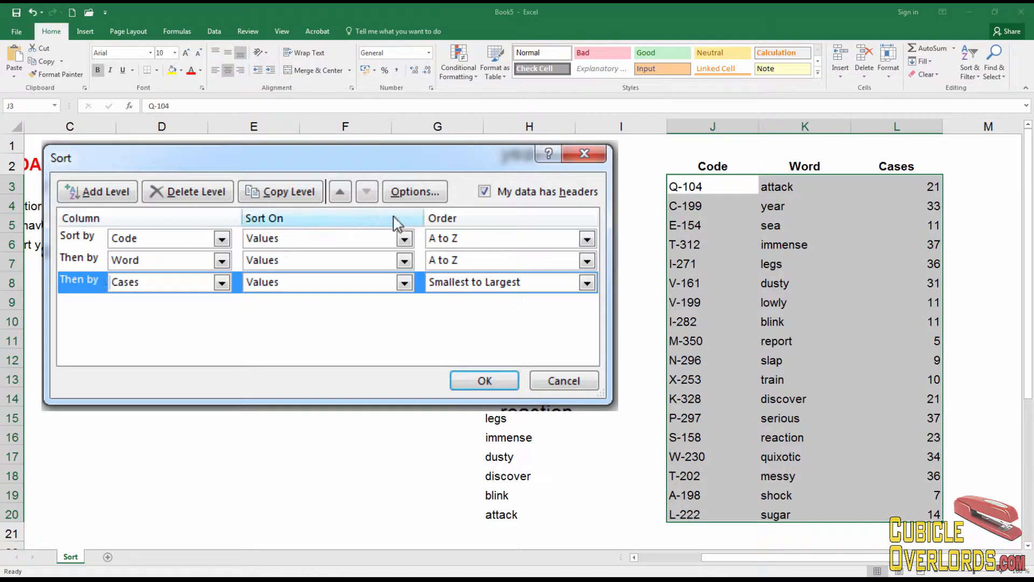
click(215, 194)
click(216, 194)
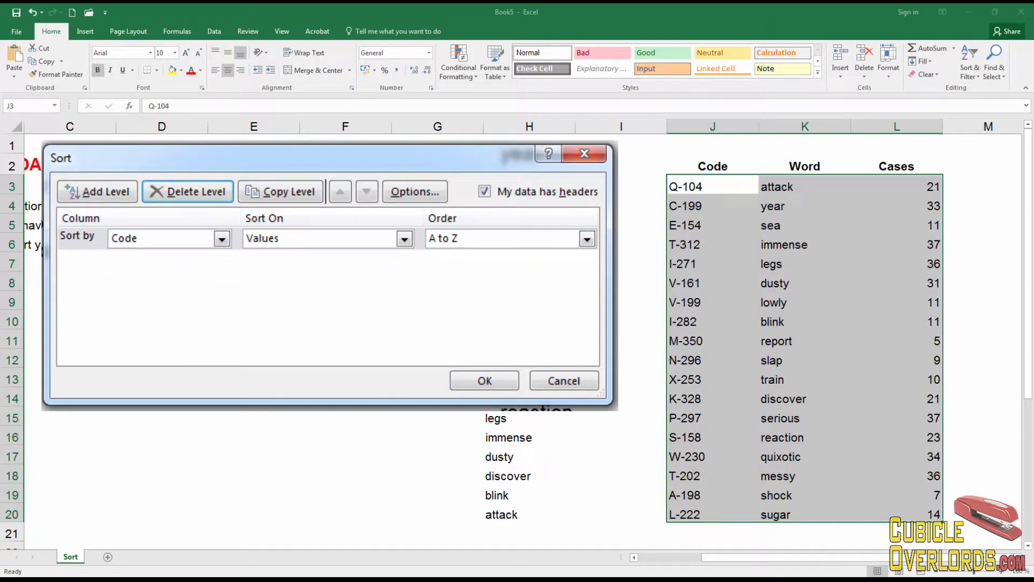
Apply the A to Z sort by Code and select the codes J3:J19 to check their order
click(481, 382)
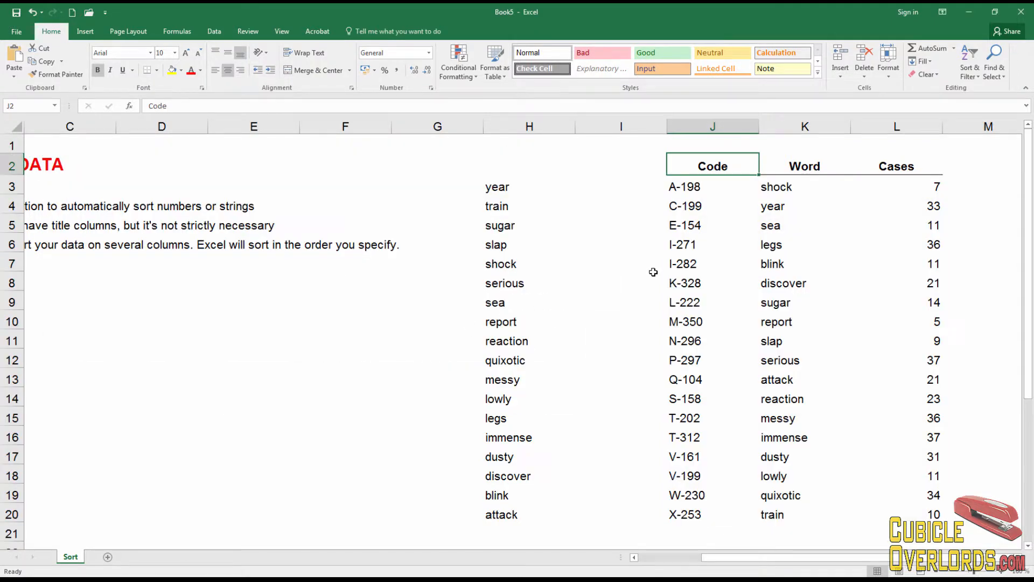
mouse_move(685, 187)
mouse_down()
mouse_move(686, 513)
mouse_move(682, 487)
mouse_move(683, 497)
mouse_up()
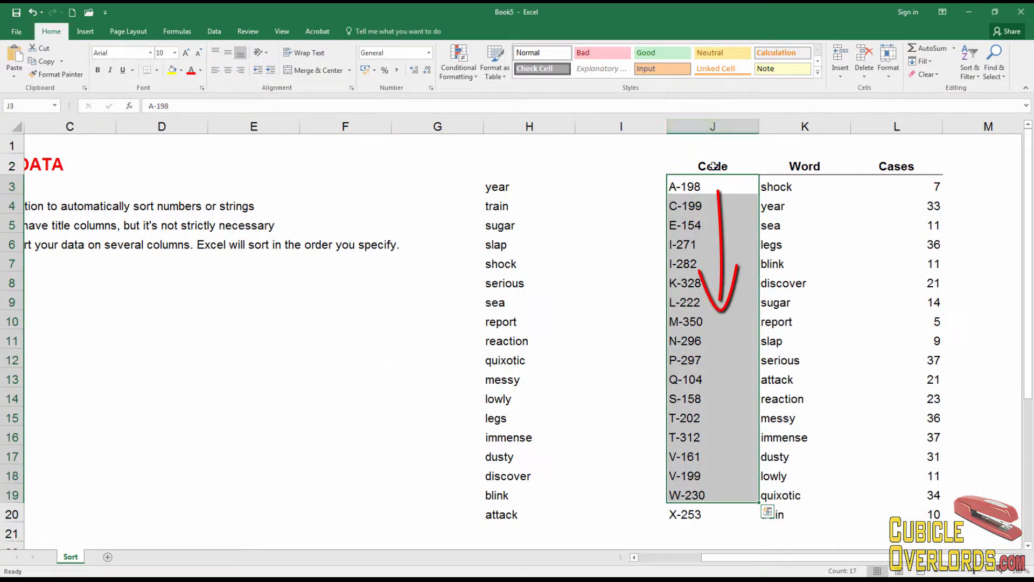
Sort the table by Word on Values in A to Z order with a custom sort, and check the order of the words
click(713, 165)
click(969, 62)
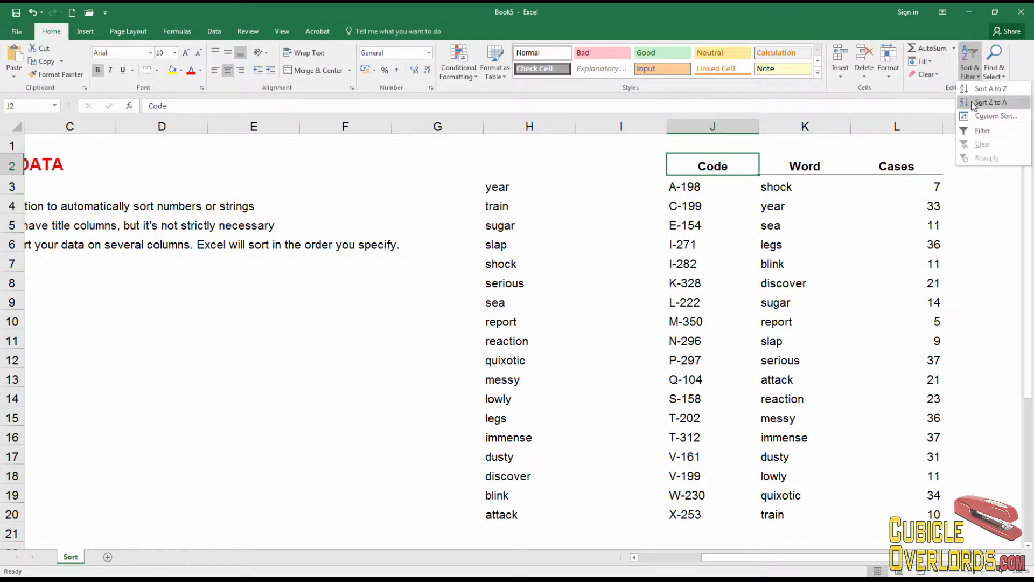
click(997, 116)
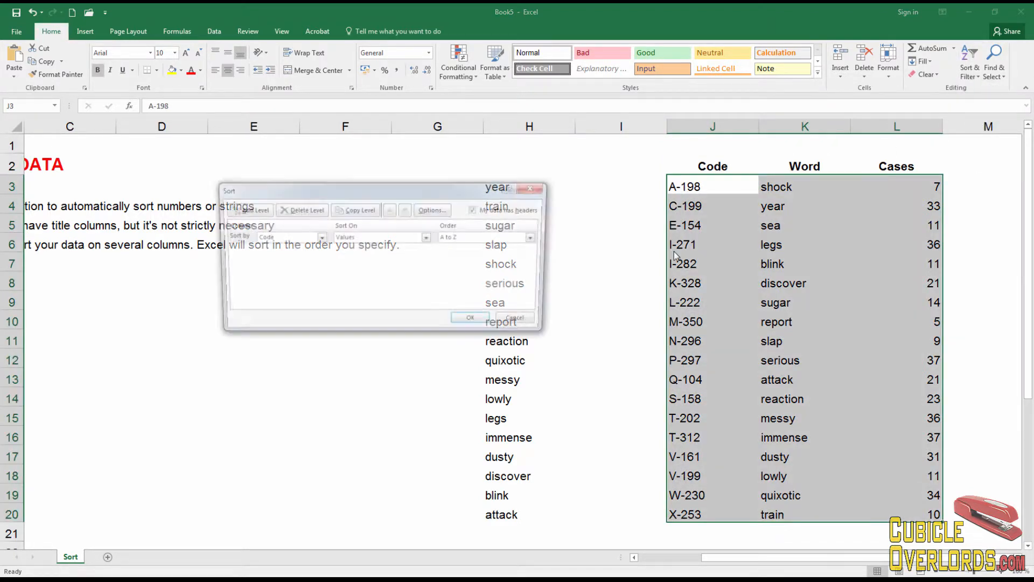
click(319, 237)
click(276, 255)
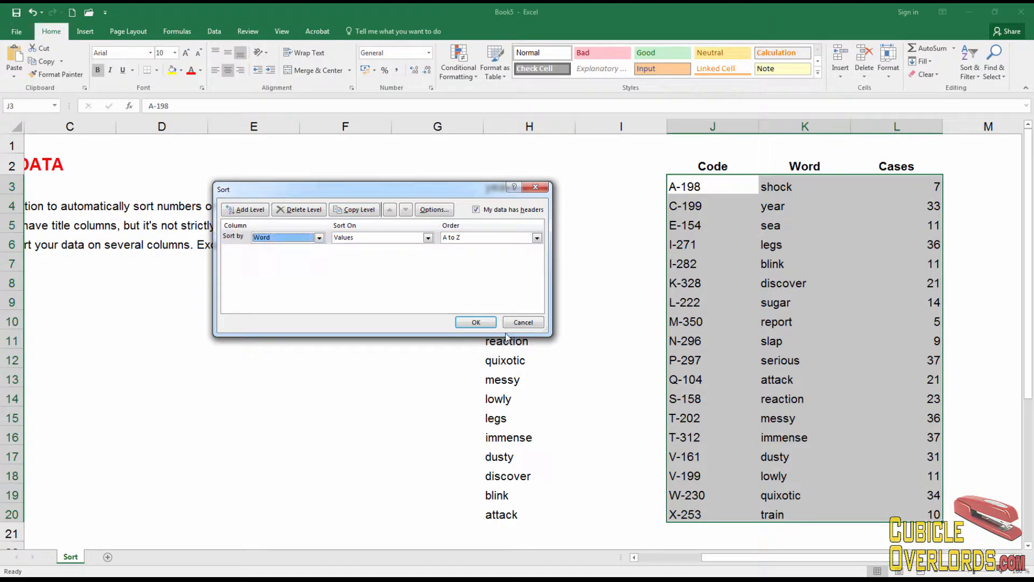
click(475, 322)
click(792, 286)
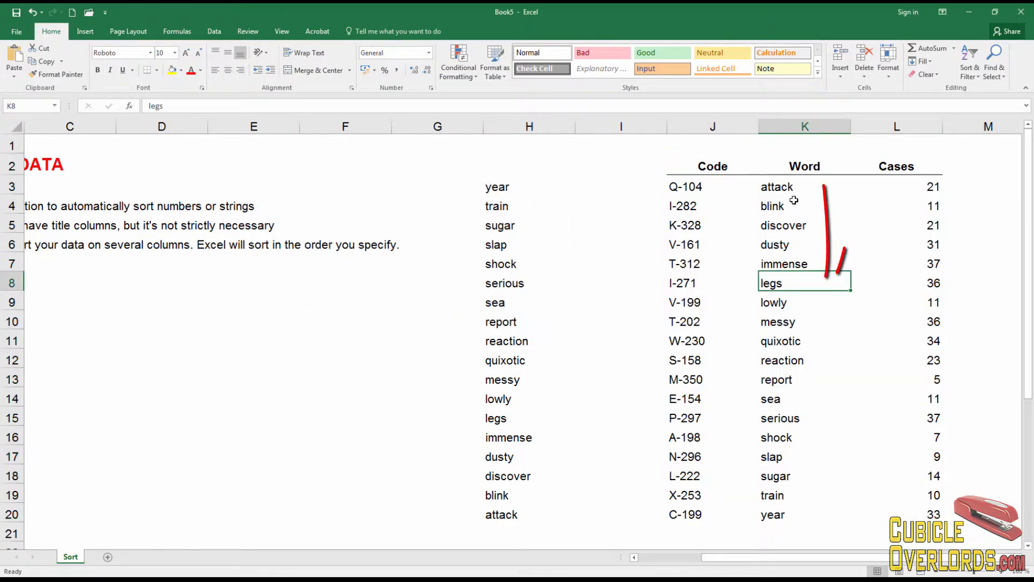
click(791, 189)
drag(778, 495, 792, 208)
click(721, 218)
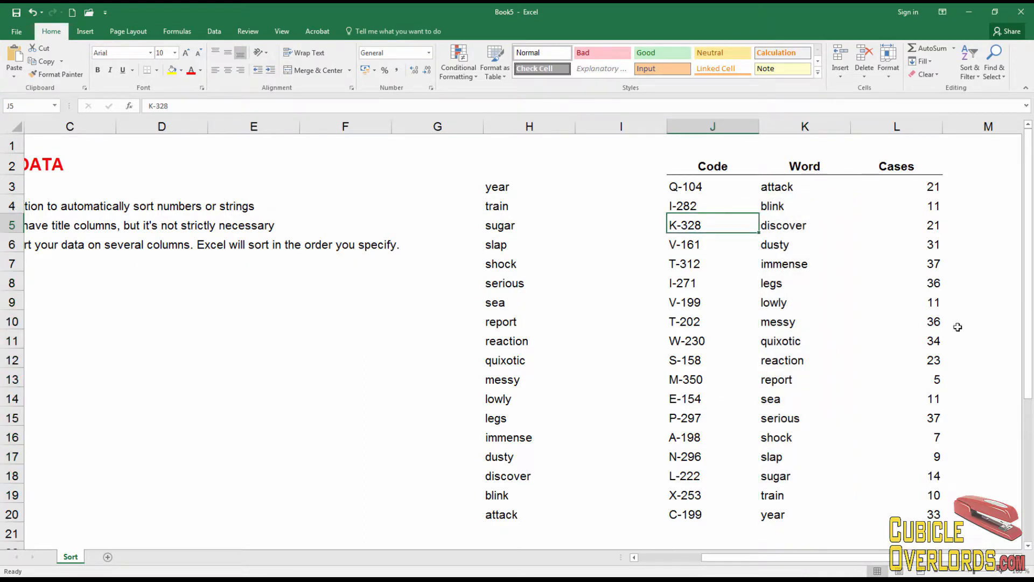
Copy the Cases header from L2 into M2 and rename the new column header as Formula
click(966, 190)
click(905, 170)
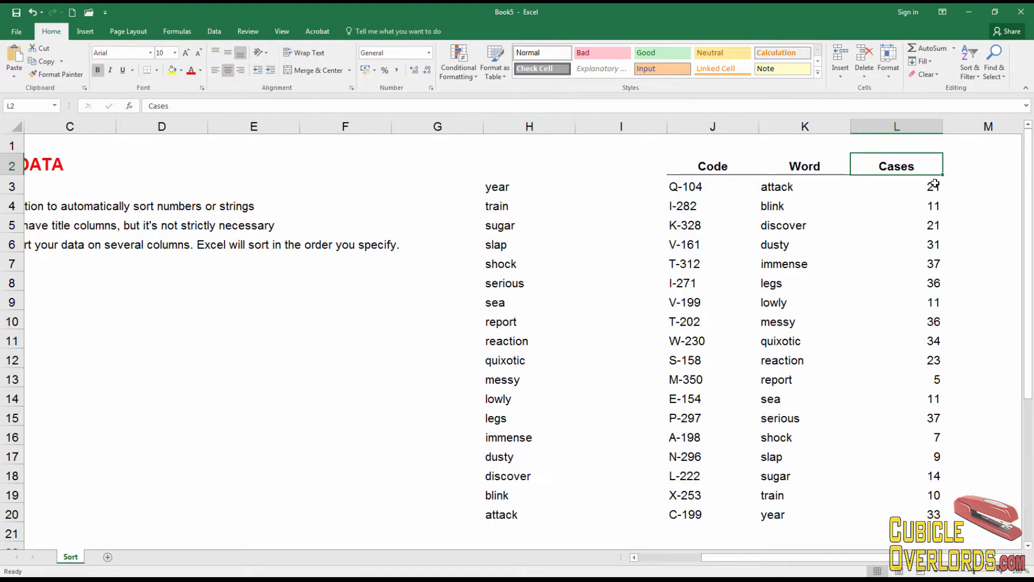
key(ctrl+c)
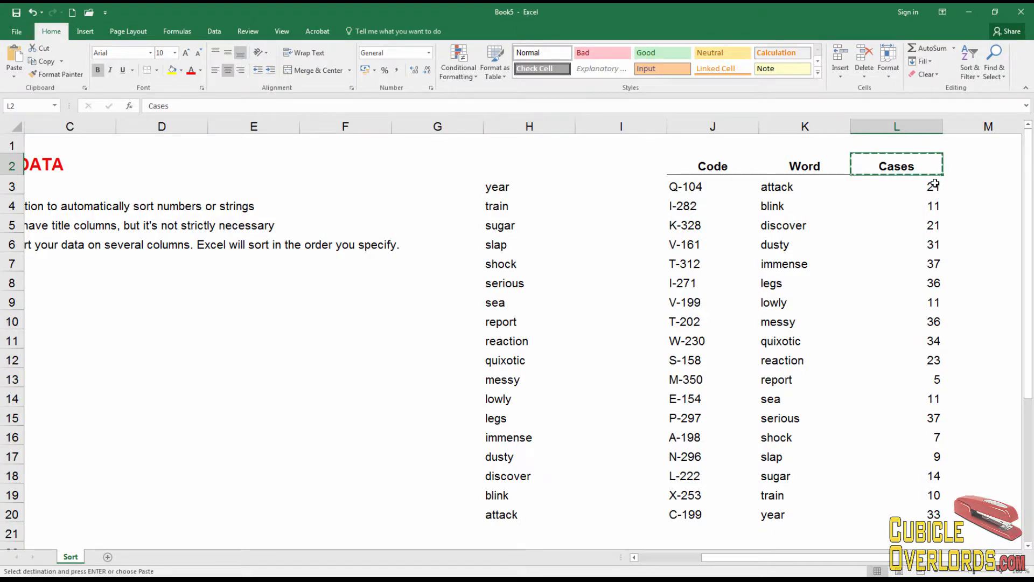
key(Right)
key(ctrl+v)
key(Down)
key(Up)
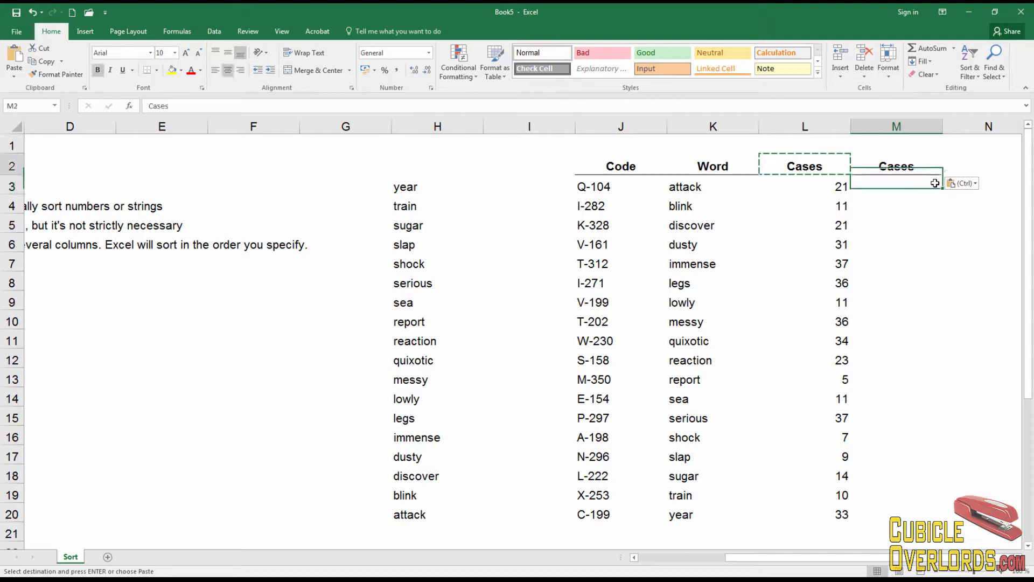
text(Formula)
key(Return)
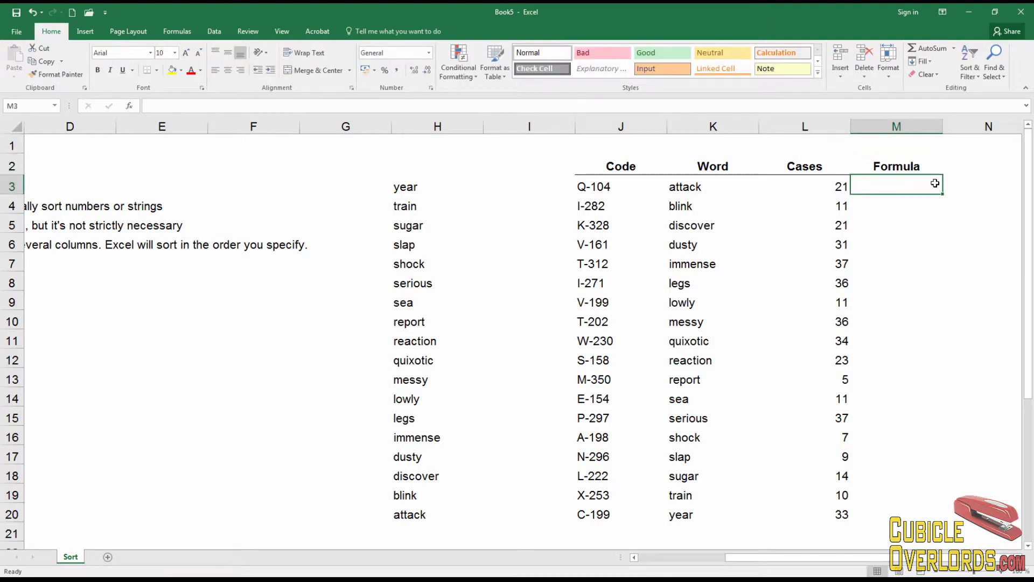
Enter the formula =L3*5 in M3, under the Formula header
text(=)
key(Left)
text(*5)
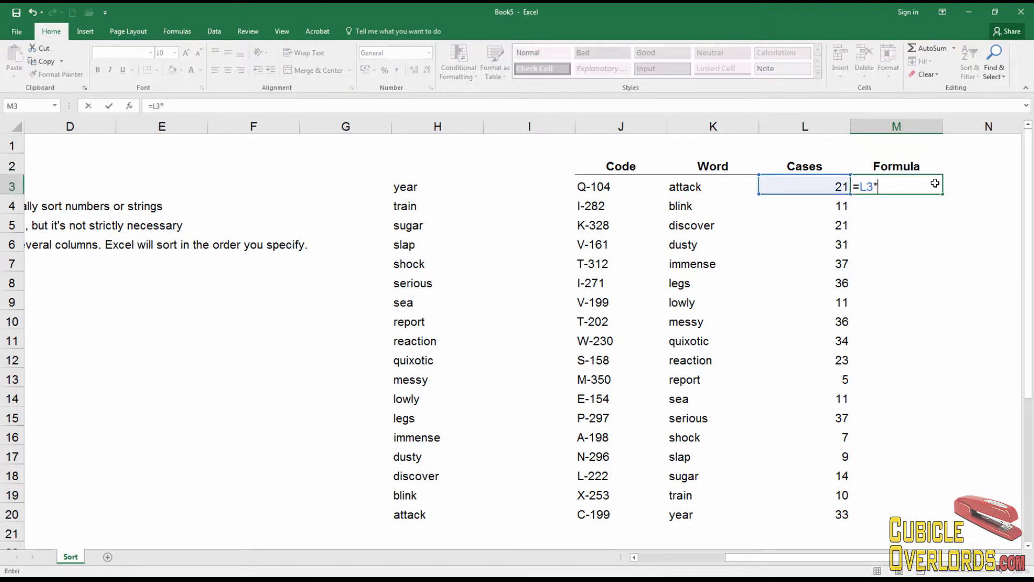
key(Return)
Copy the formula in M3 down to the cells M4:M20
key(Up)
key(ctrl+c)
key(Down)
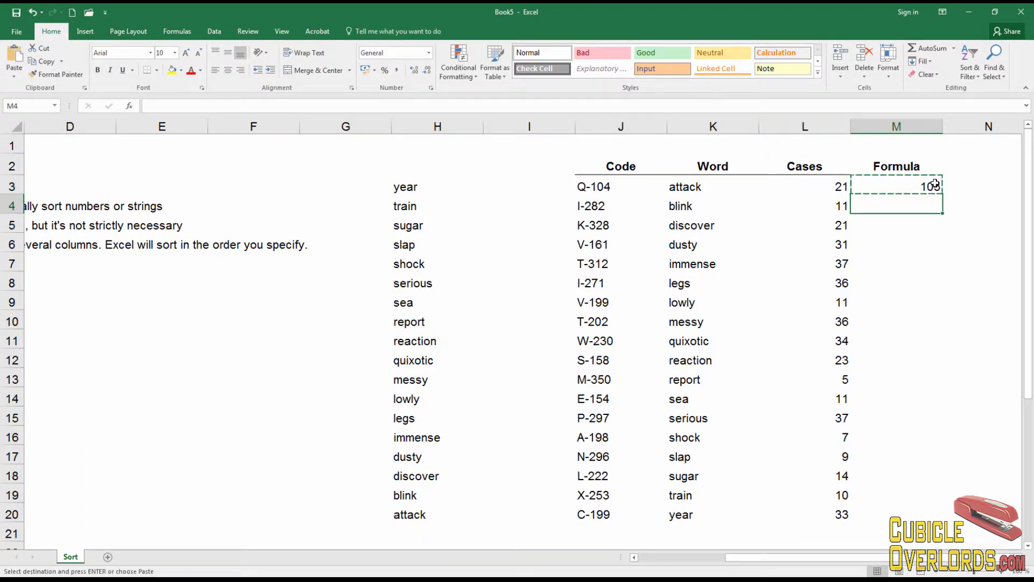
shift+click(887, 509)
key(ctrl+v)
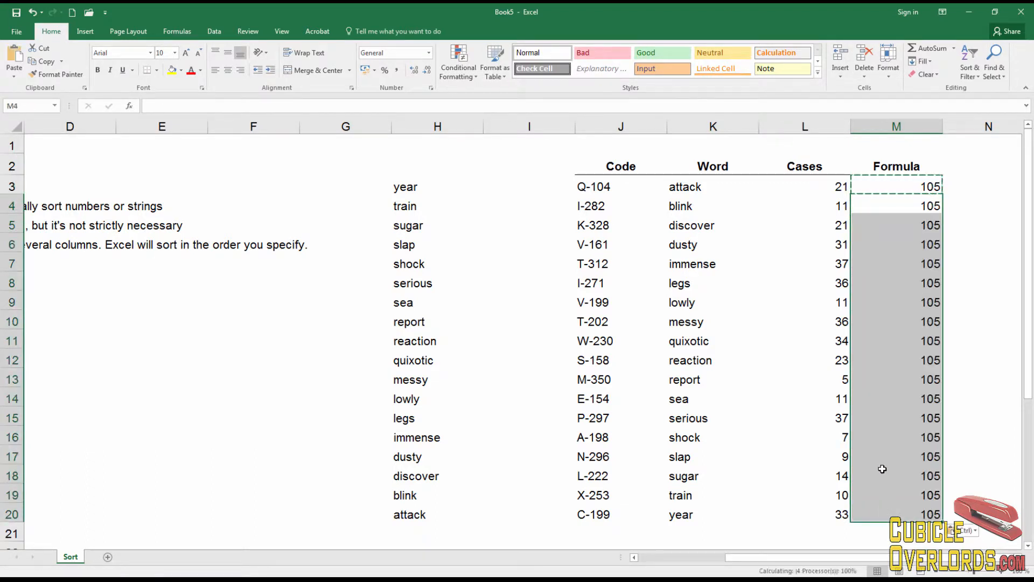
click(859, 396)
Sort the four-column table by Code on Values in A to Z order, and check the formulas in M3 and M4
click(617, 173)
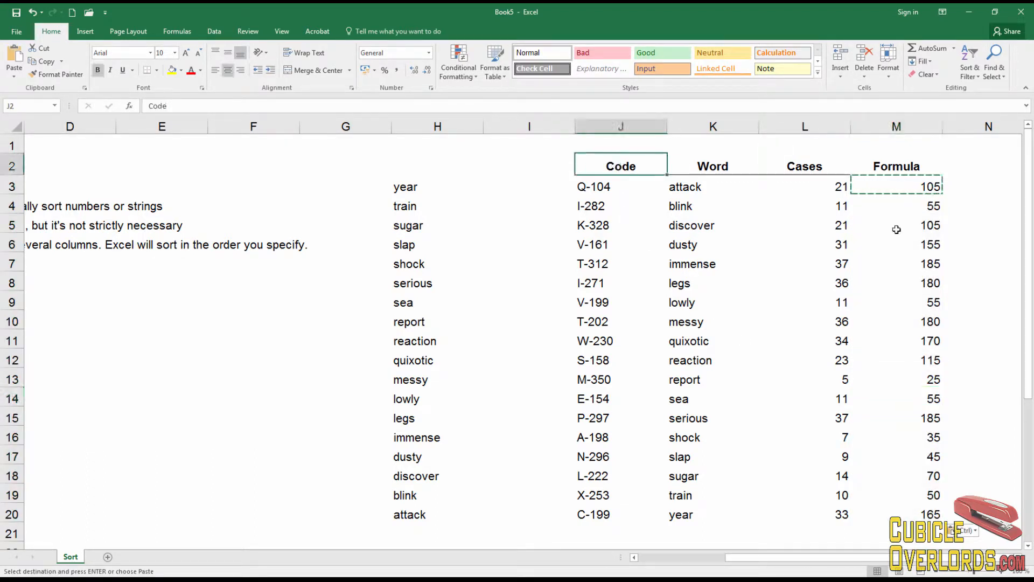
click(975, 77)
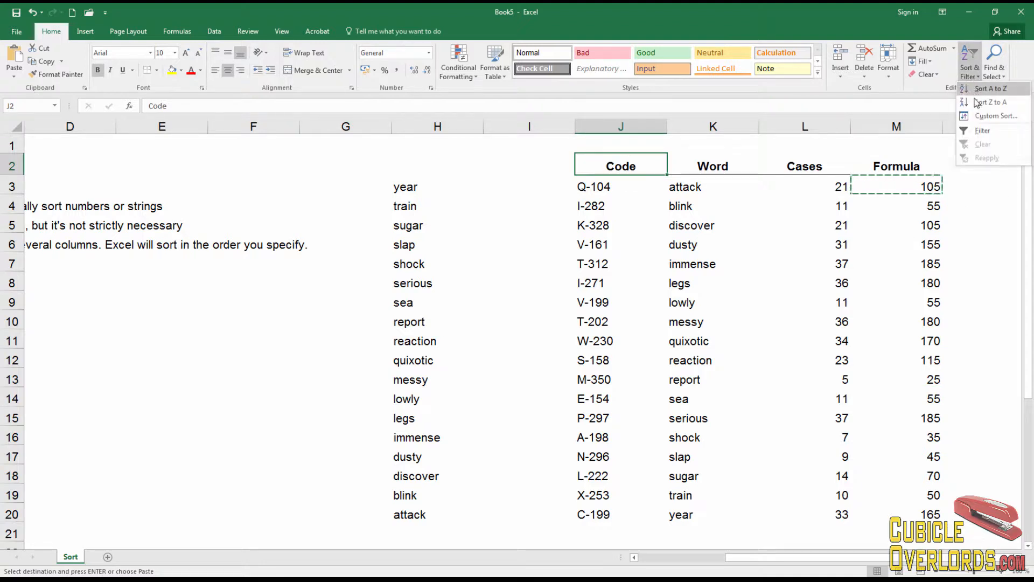
click(996, 116)
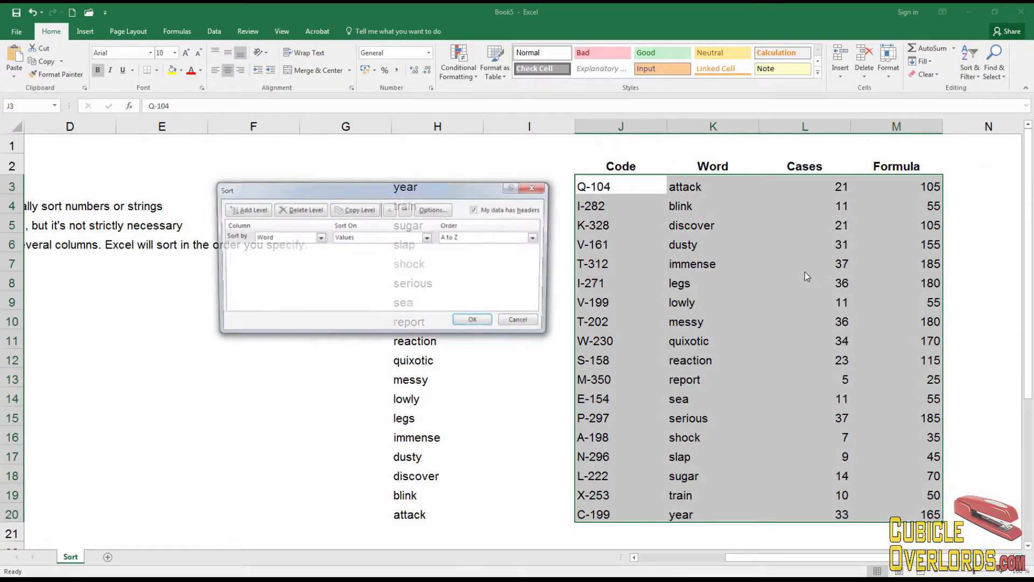
click(319, 238)
click(299, 248)
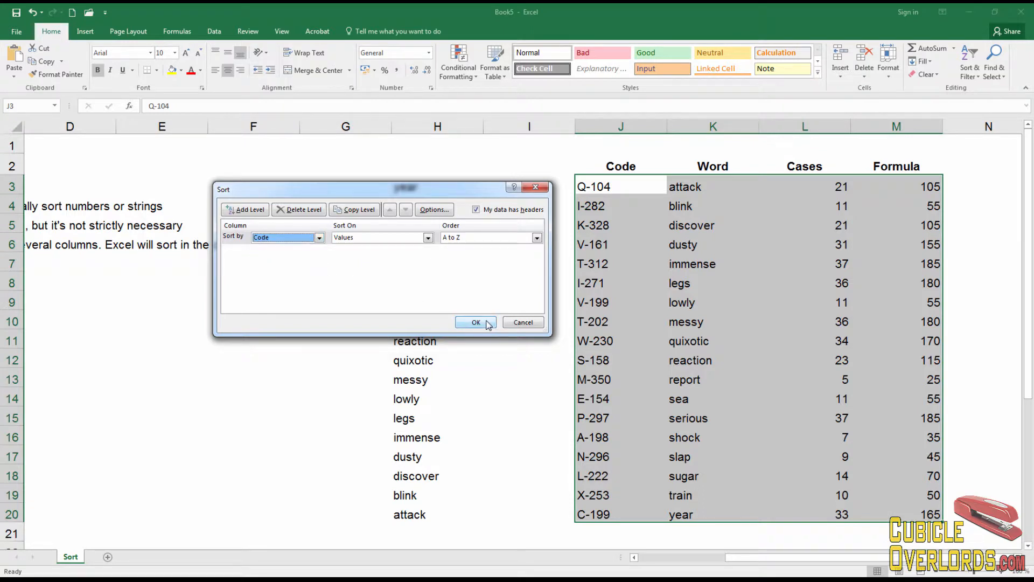
click(476, 323)
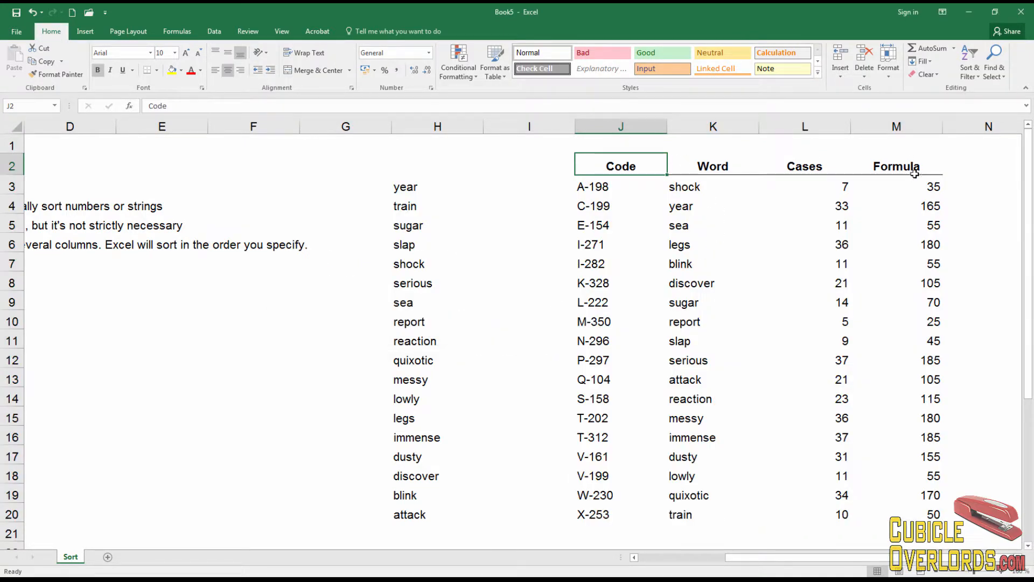
click(938, 189)
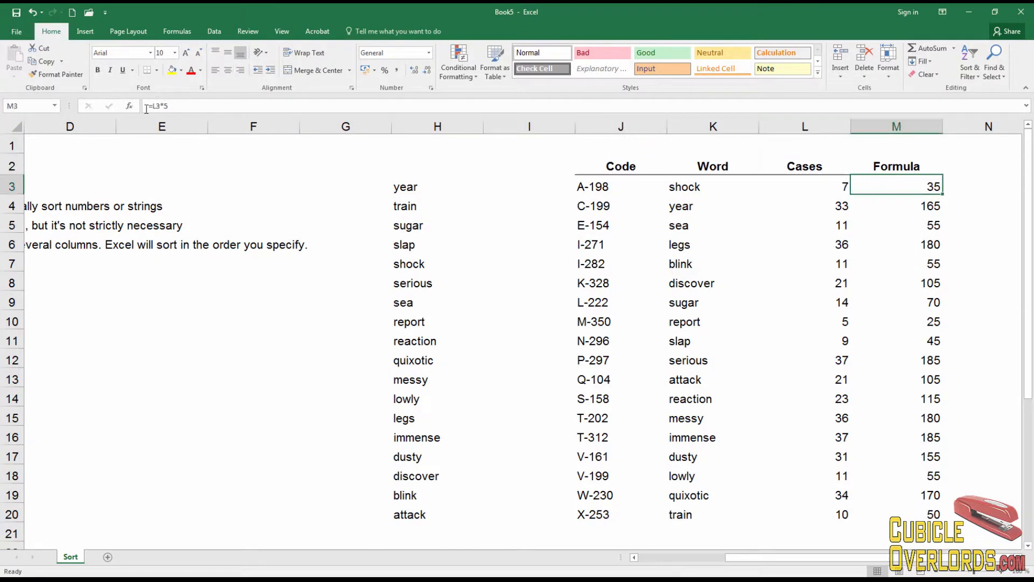
click(906, 206)
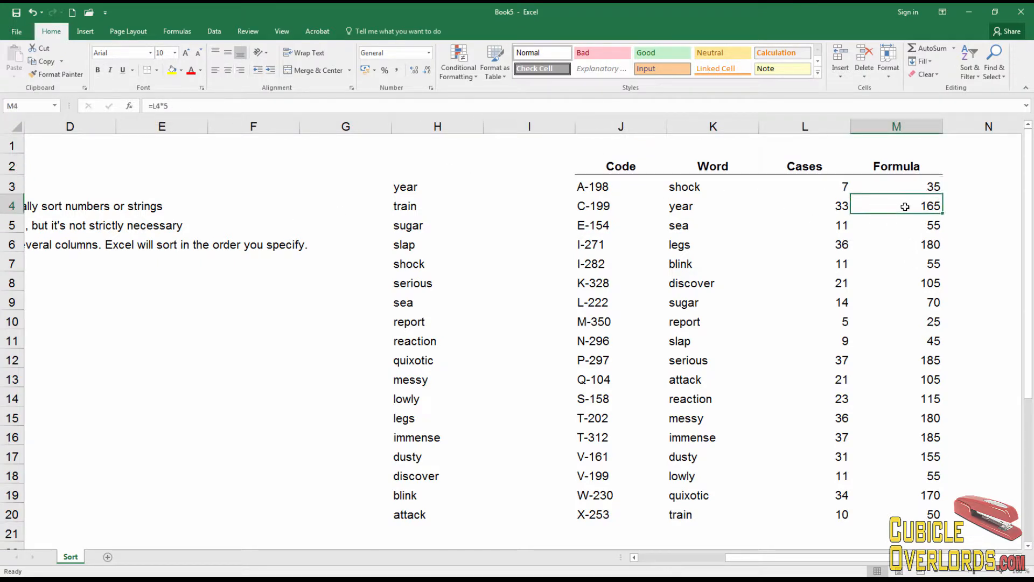
Check the formulas in M5:M7 and undo the sort by Code
key(Down)
key(Down)
key(Down)
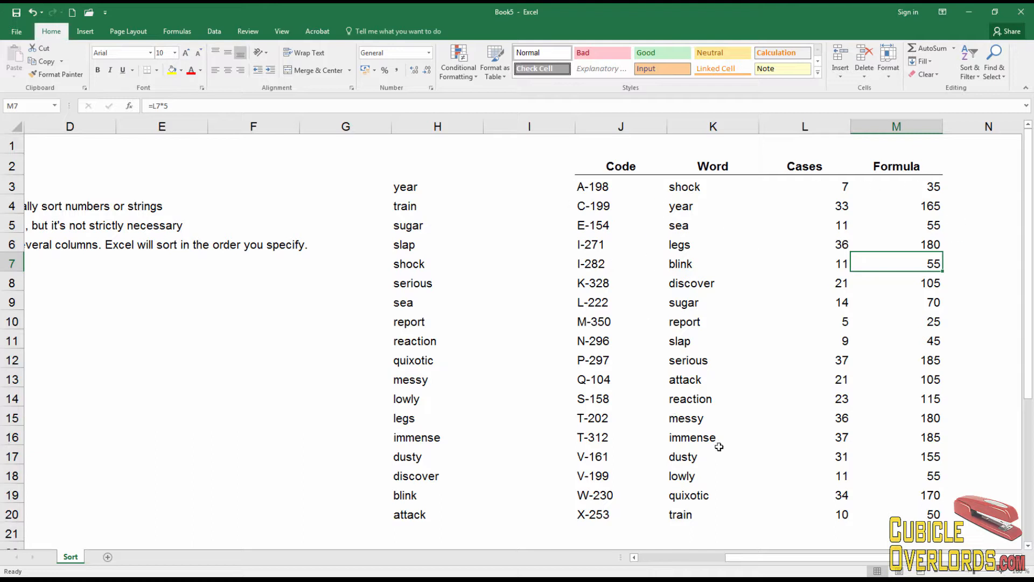
key(ctrl+z)
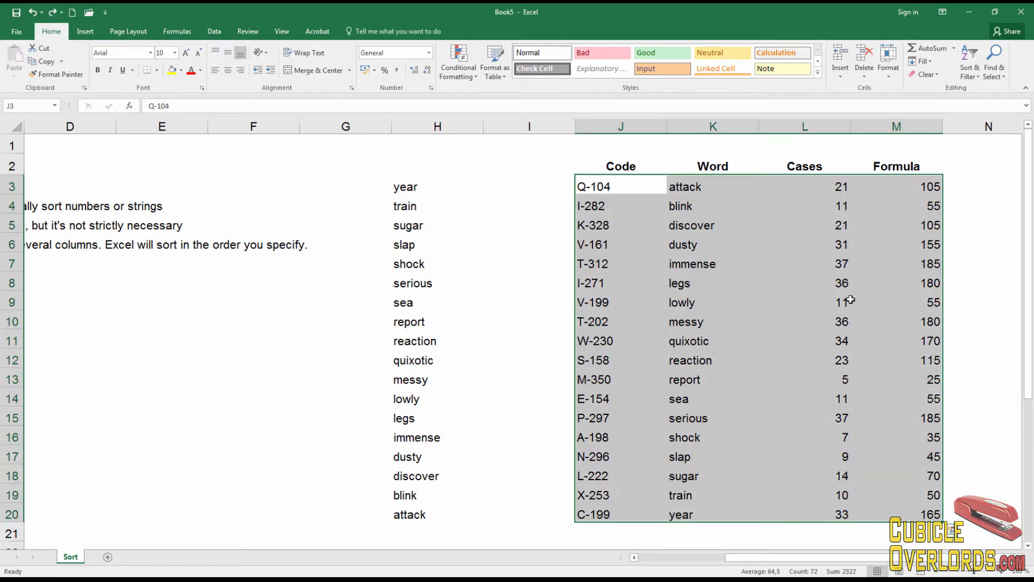
Insert an empty column between Cases and Formula and narrow it to a thin spacer
click(906, 126)
right_click(910, 129)
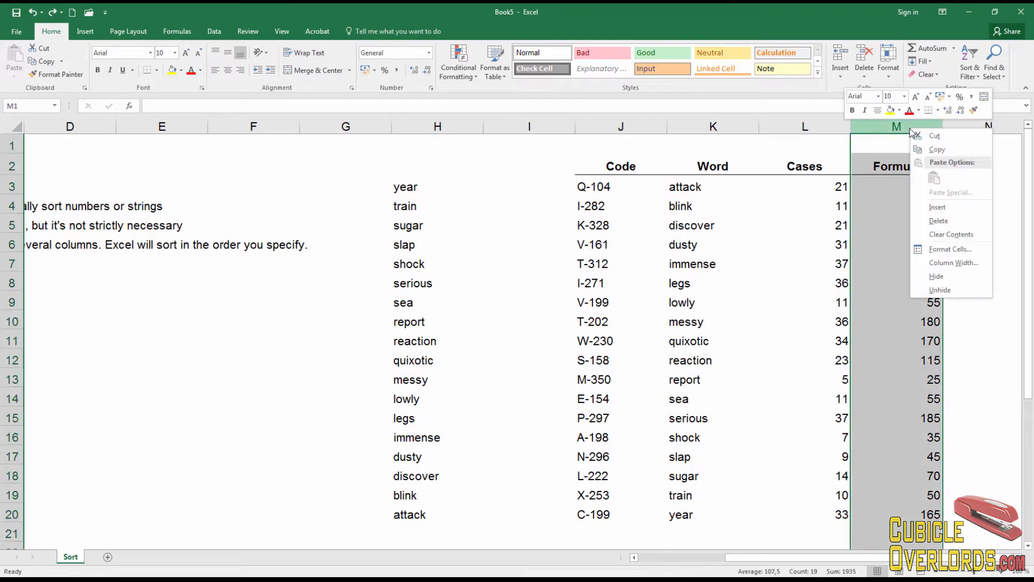
click(933, 208)
click(916, 223)
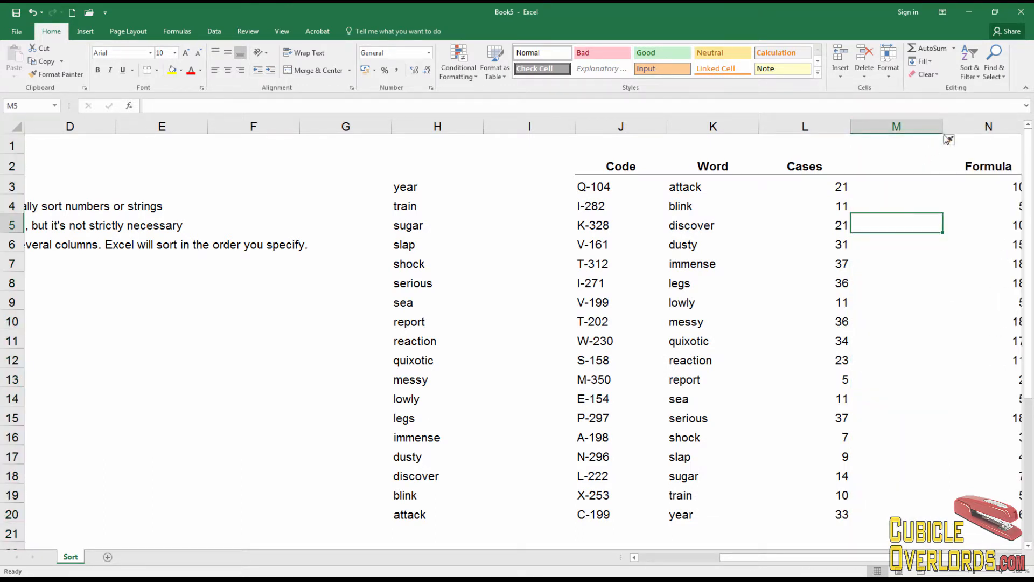
drag(943, 128, 871, 132)
click(883, 275)
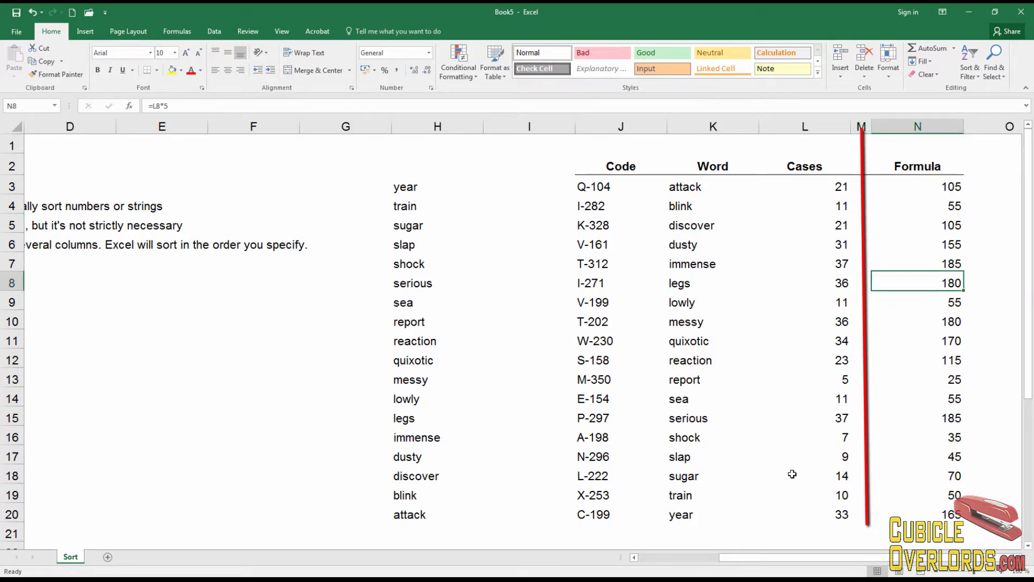
click(862, 126)
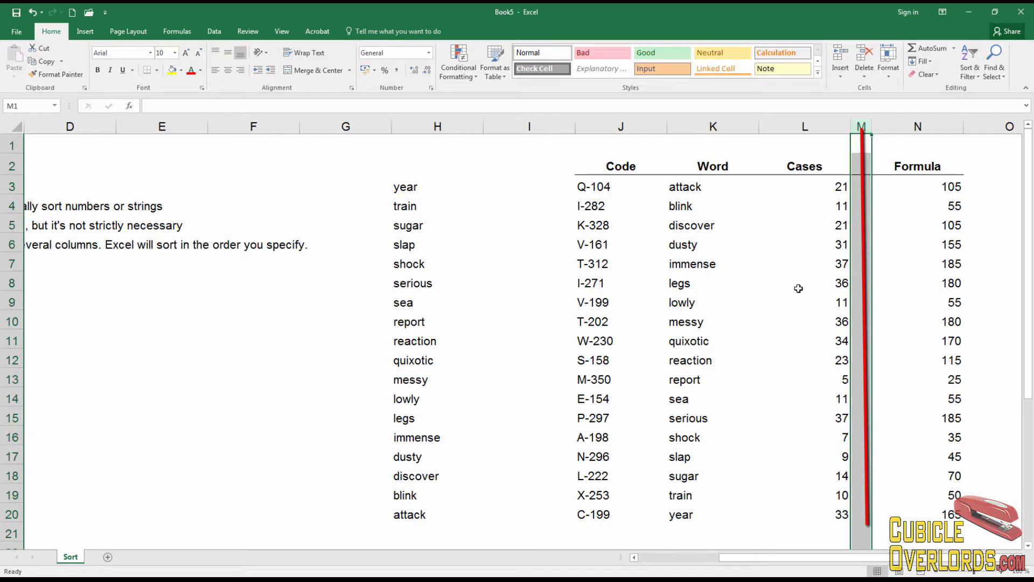
click(703, 265)
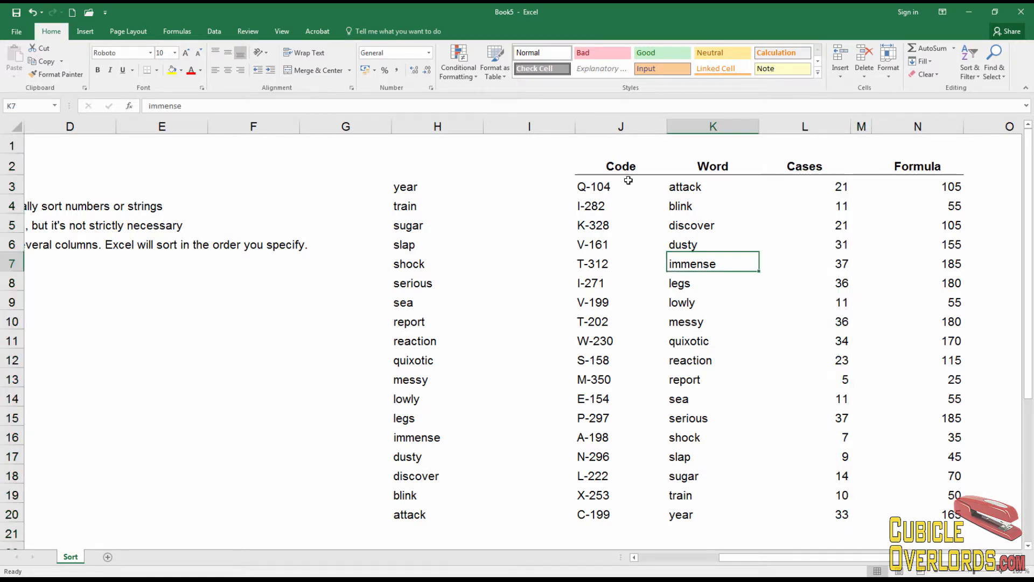
Sort the Code, Word and Cases columns by Code on Values in A to Z order, starting from the header in J2
click(625, 172)
click(970, 72)
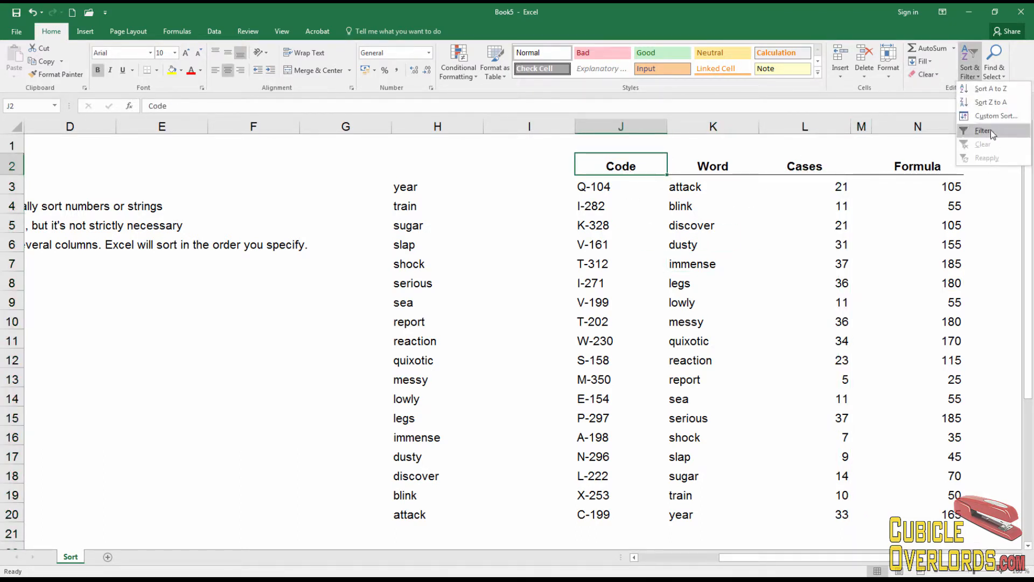
click(994, 116)
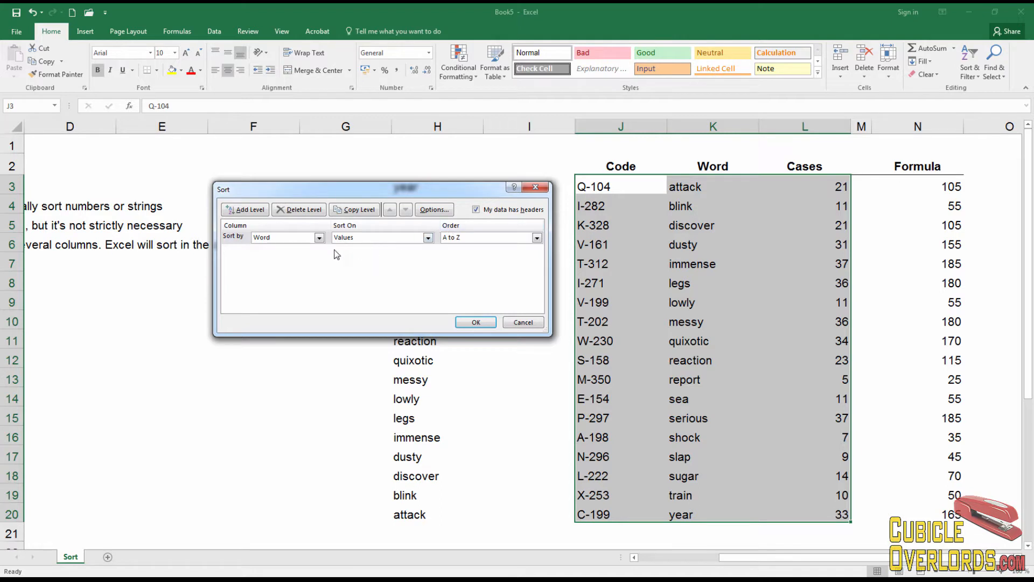
click(320, 238)
click(277, 249)
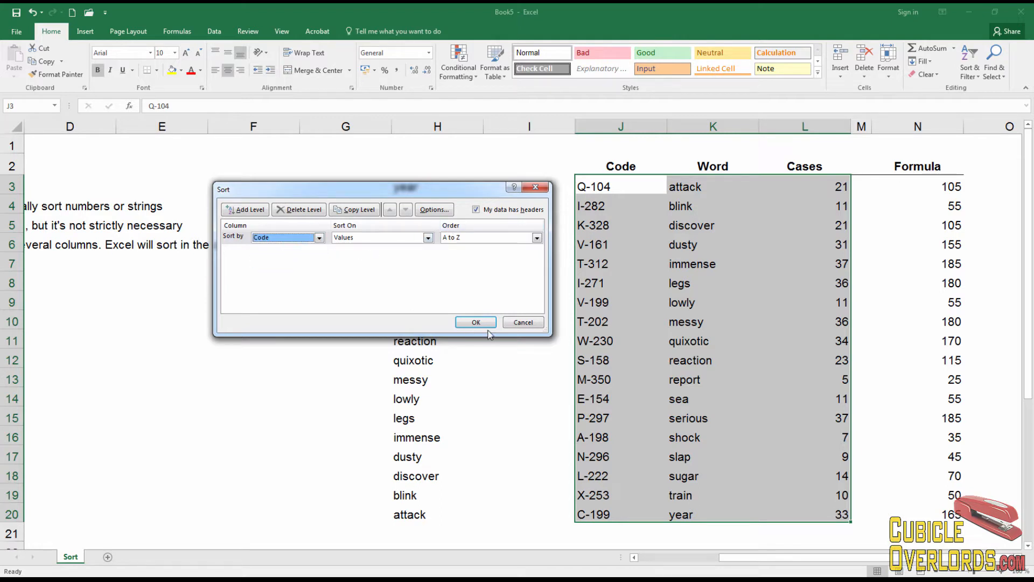
click(477, 323)
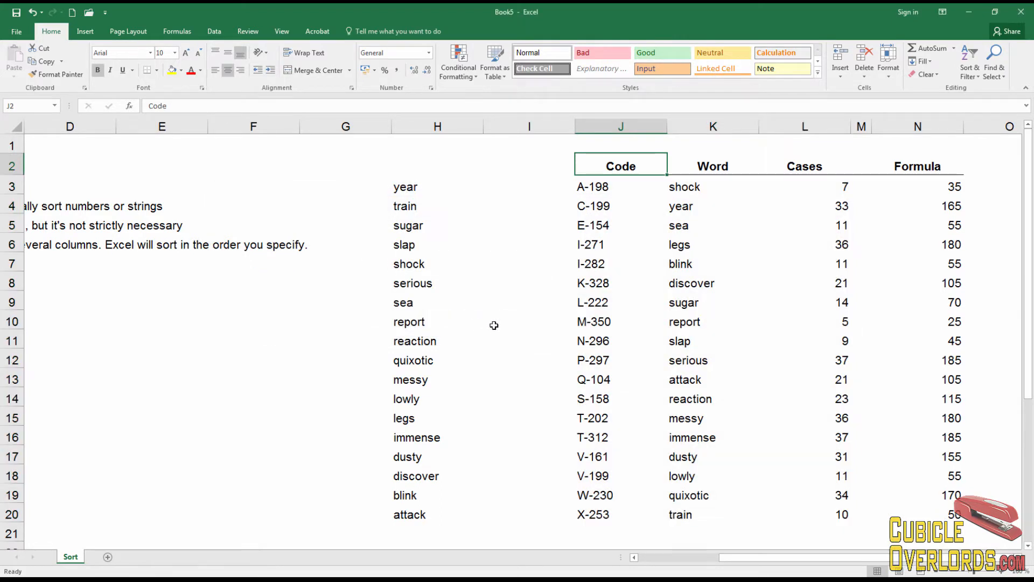
Examine the formulas in the separated Formula column, from N3 down to N7 and in N9
click(940, 187)
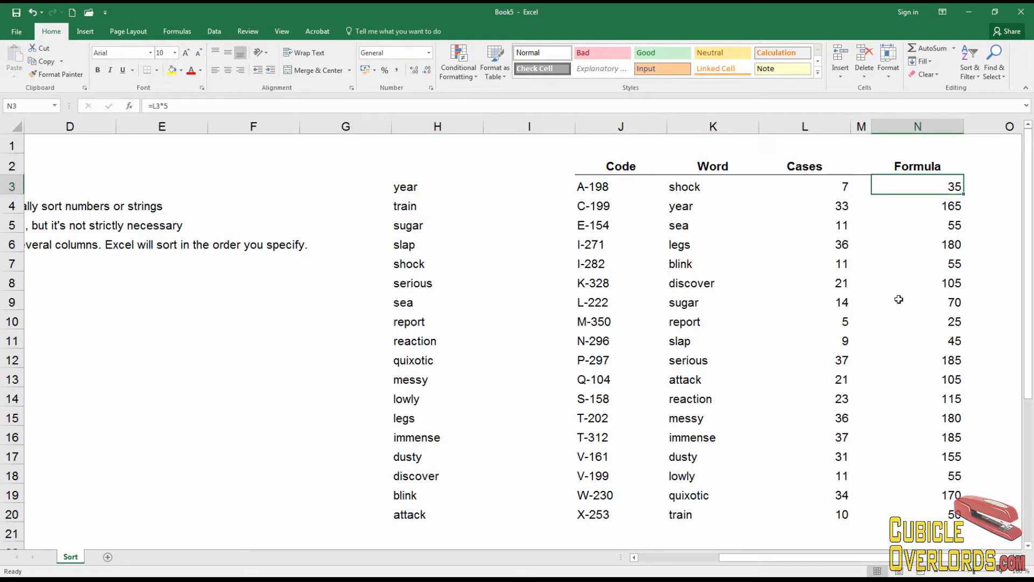
key(Down)
key(Down)
key(Down)
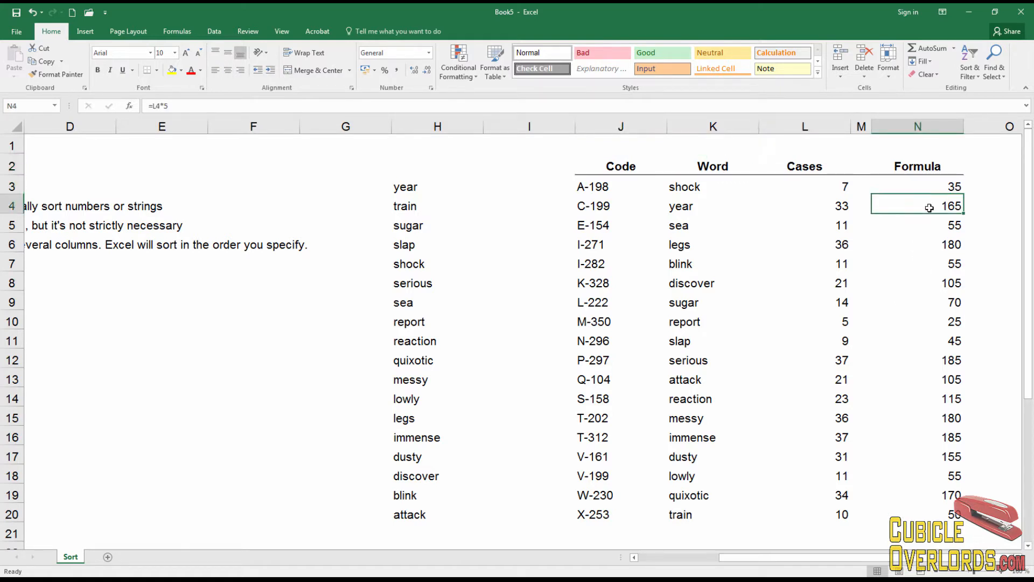
key(Down)
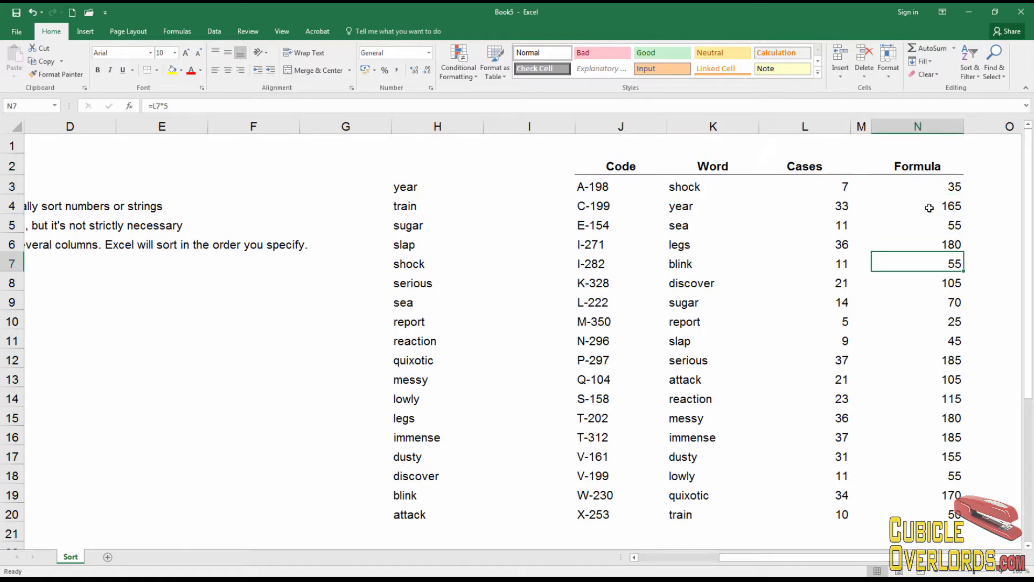
key(Up)
key(Up)
key(Up)
key(Up)
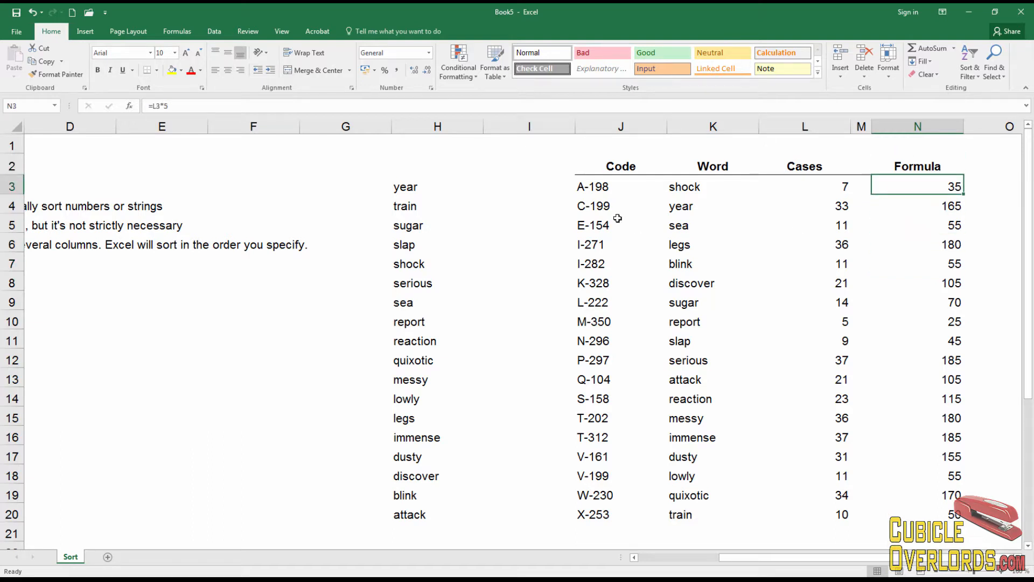
click(920, 297)
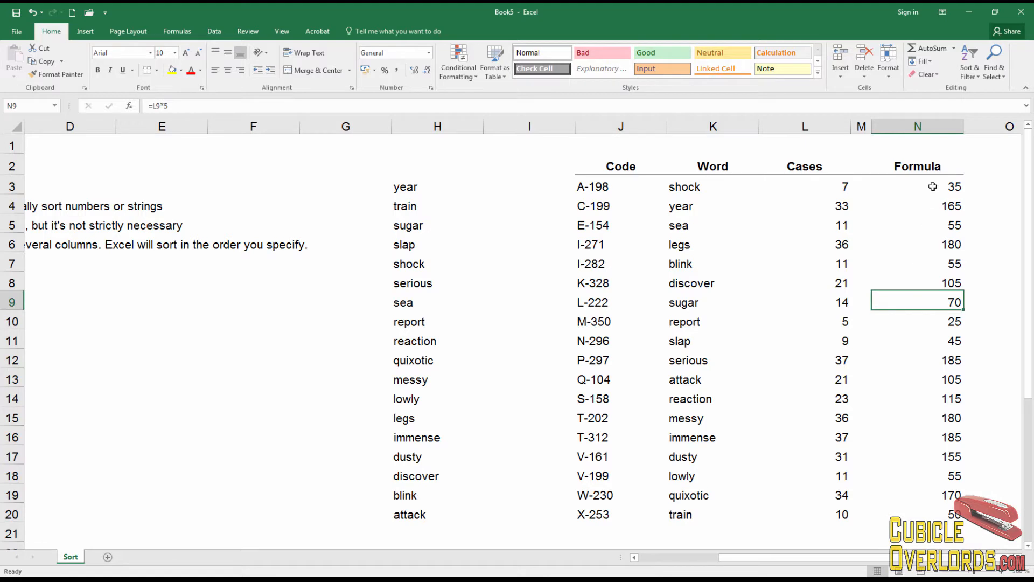
click(934, 187)
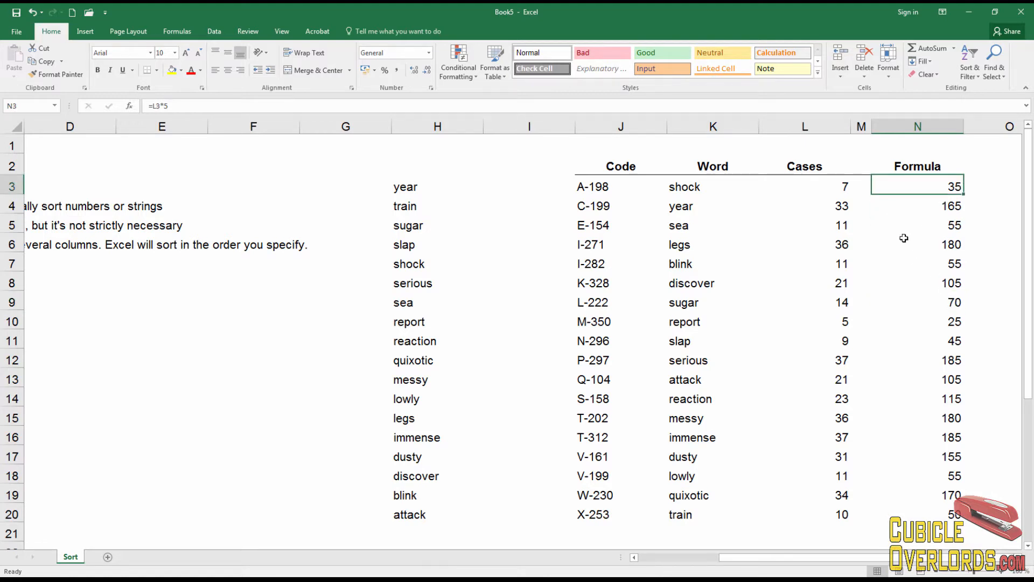
Compare the sorted table entries with the Formula cells N3, N4 and N8 across the empty column M
click(609, 227)
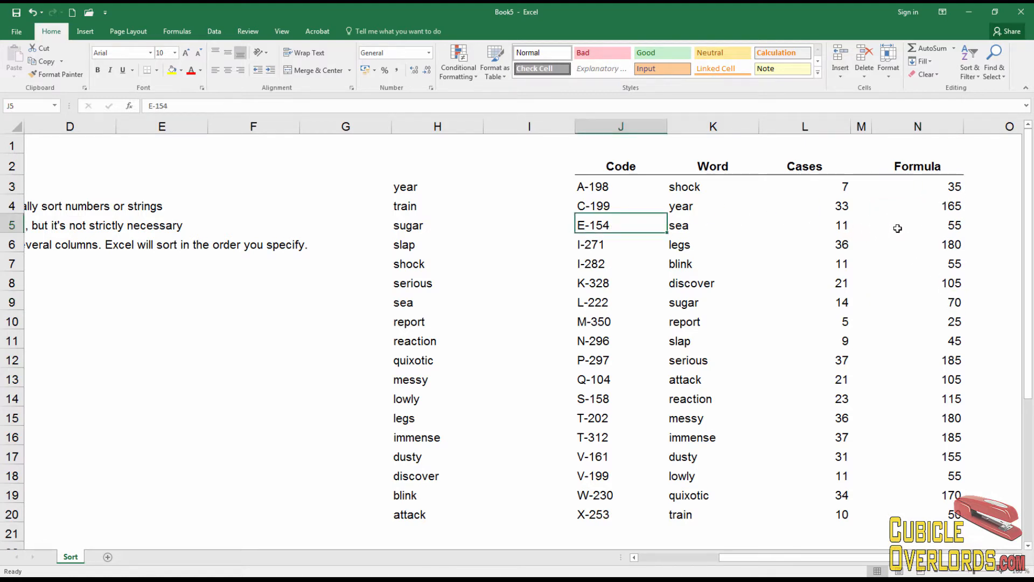
click(861, 126)
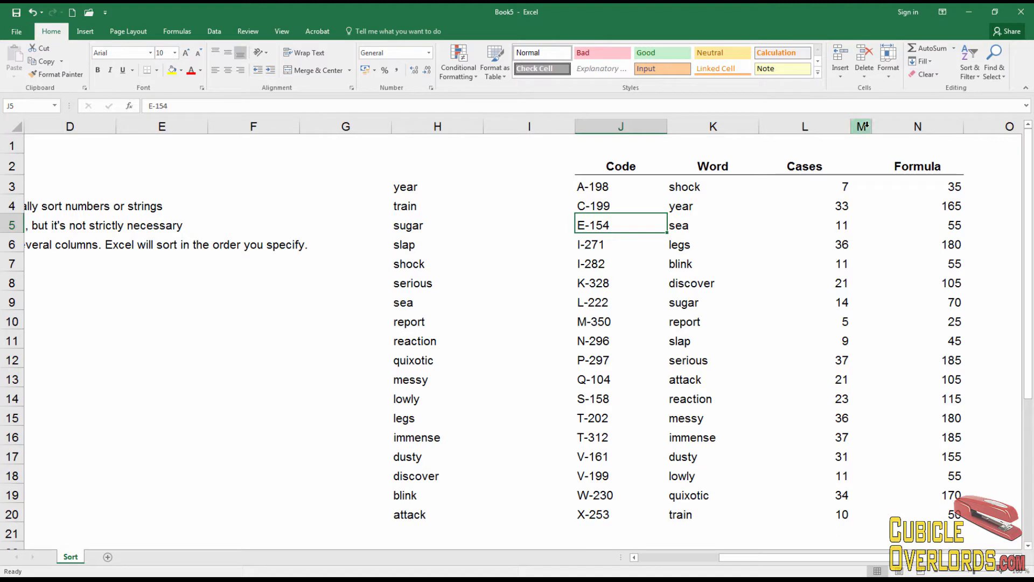
click(954, 211)
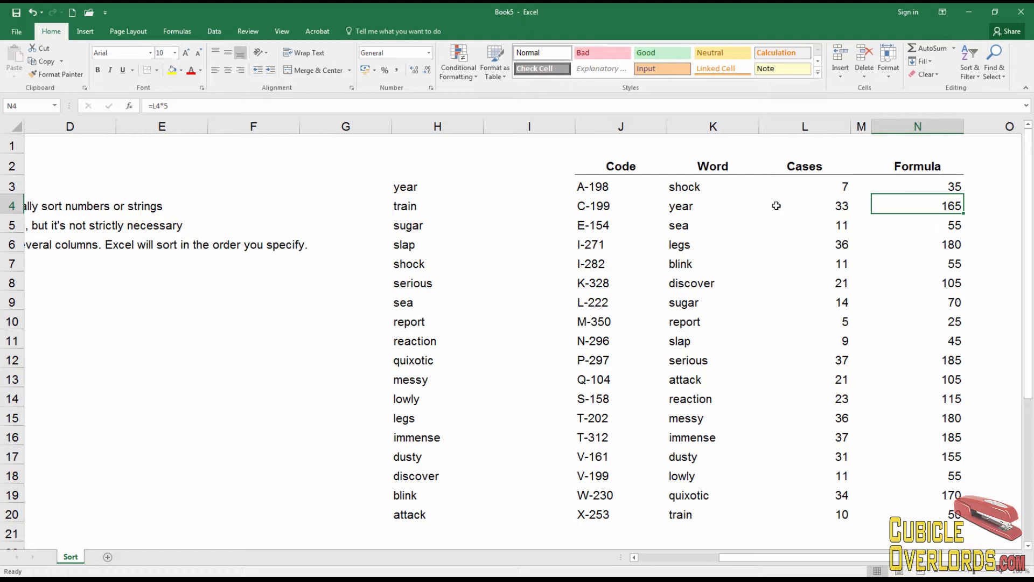
click(700, 206)
click(946, 203)
click(954, 186)
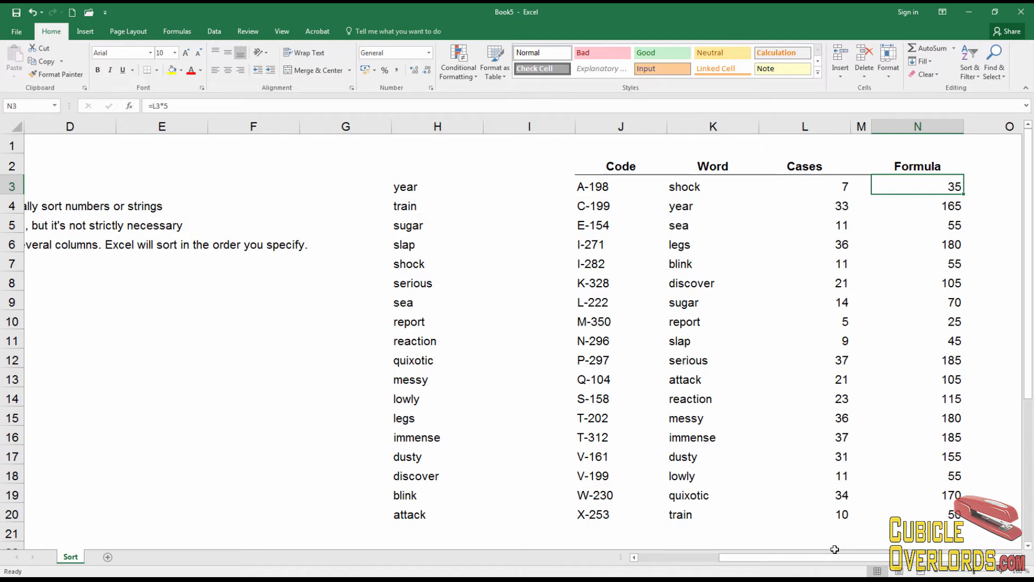
click(833, 520)
click(836, 526)
click(918, 287)
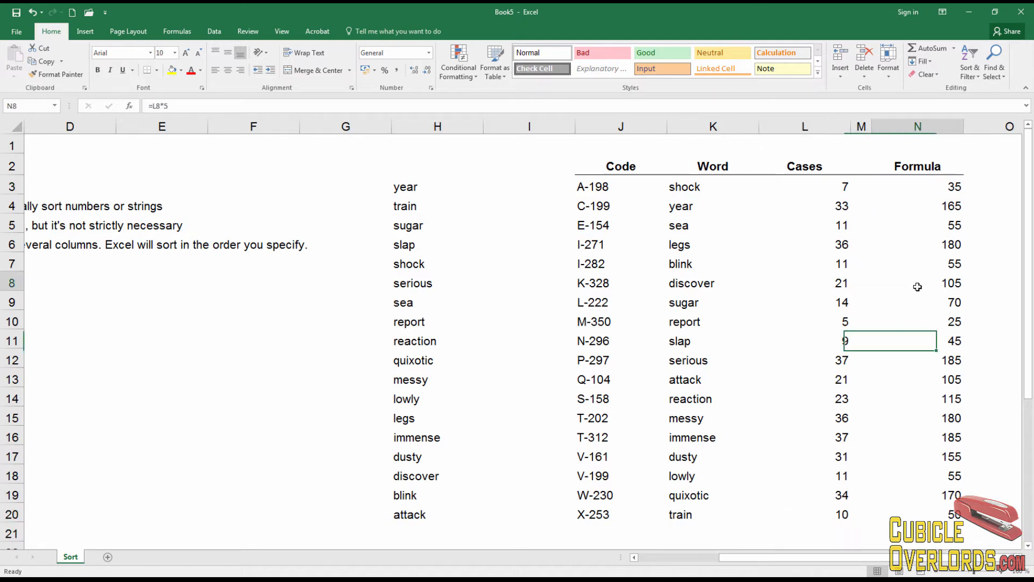
Sort the whole range J2:N20, including the empty column, by Code on Values in A to Z order with headers
click(603, 198)
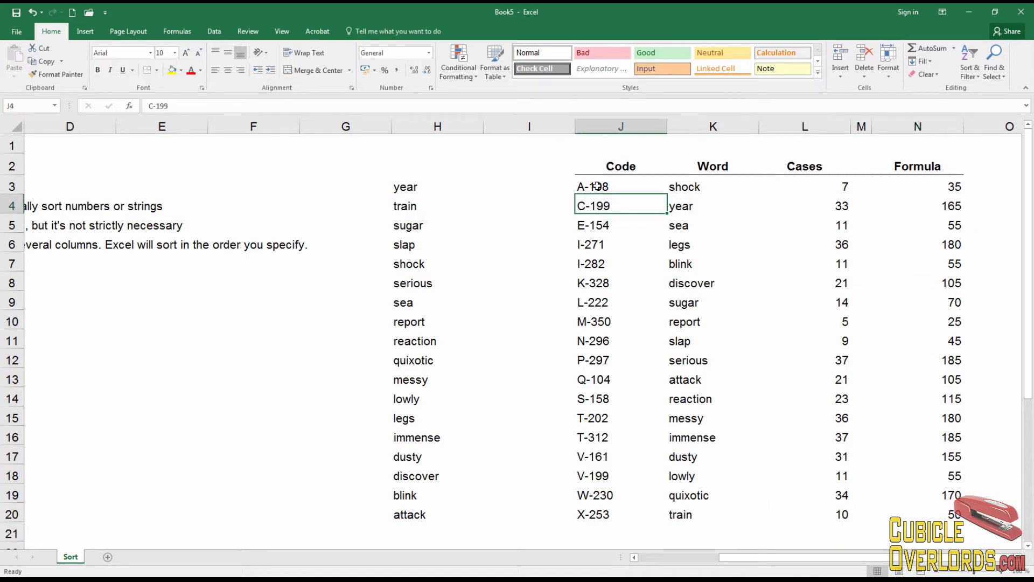
click(597, 186)
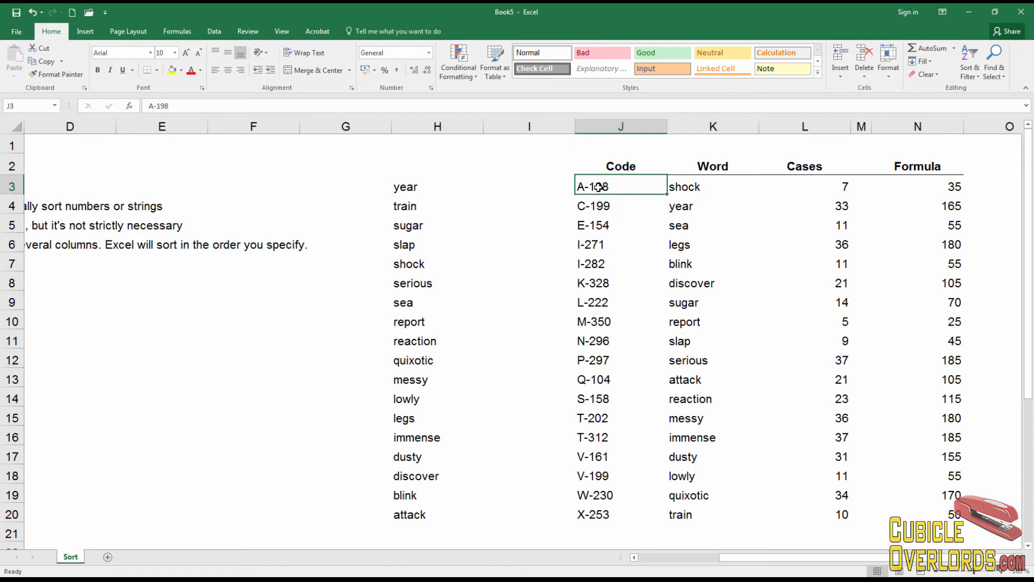
click(625, 167)
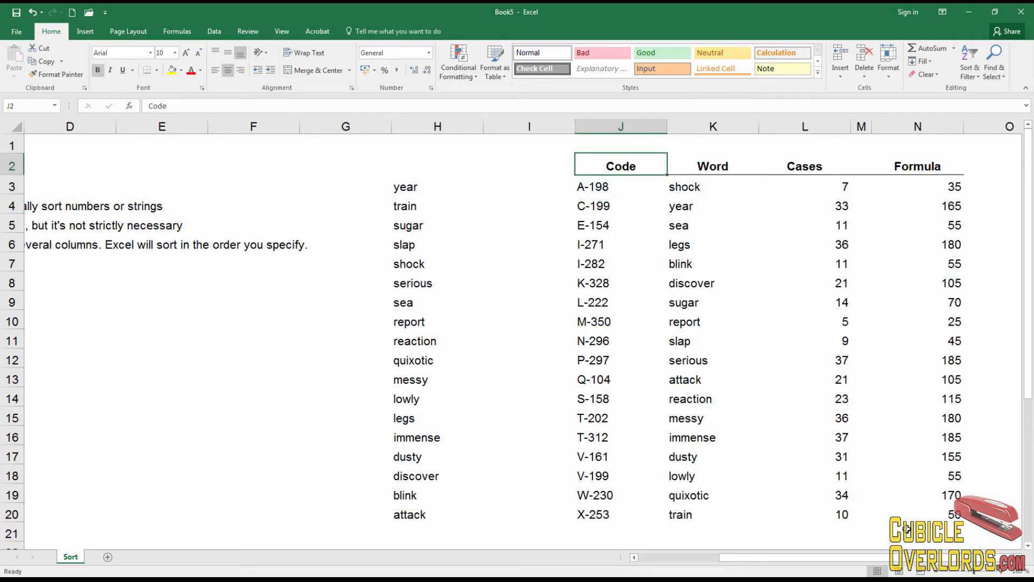
shift+click(934, 515)
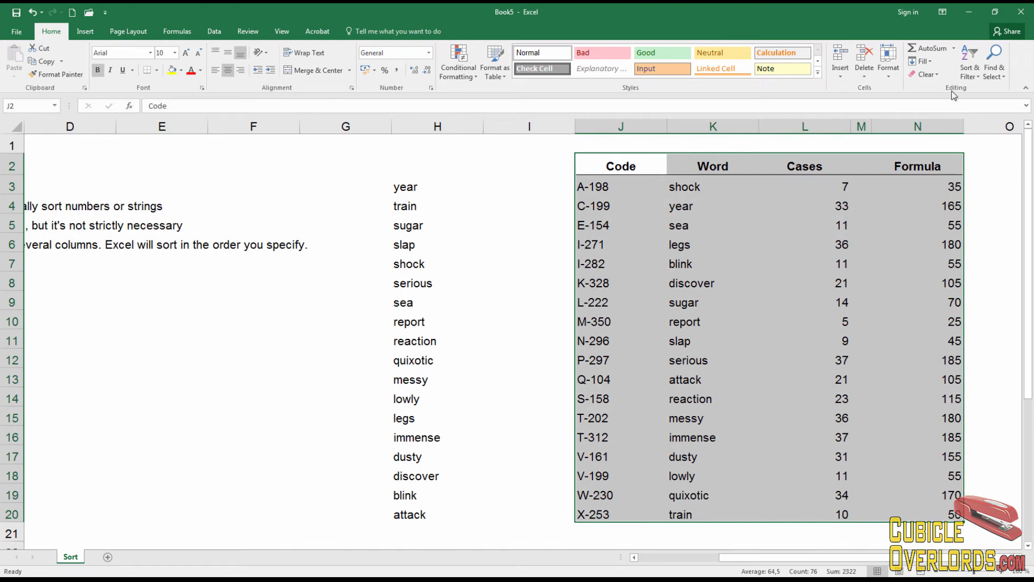
click(975, 77)
click(1000, 114)
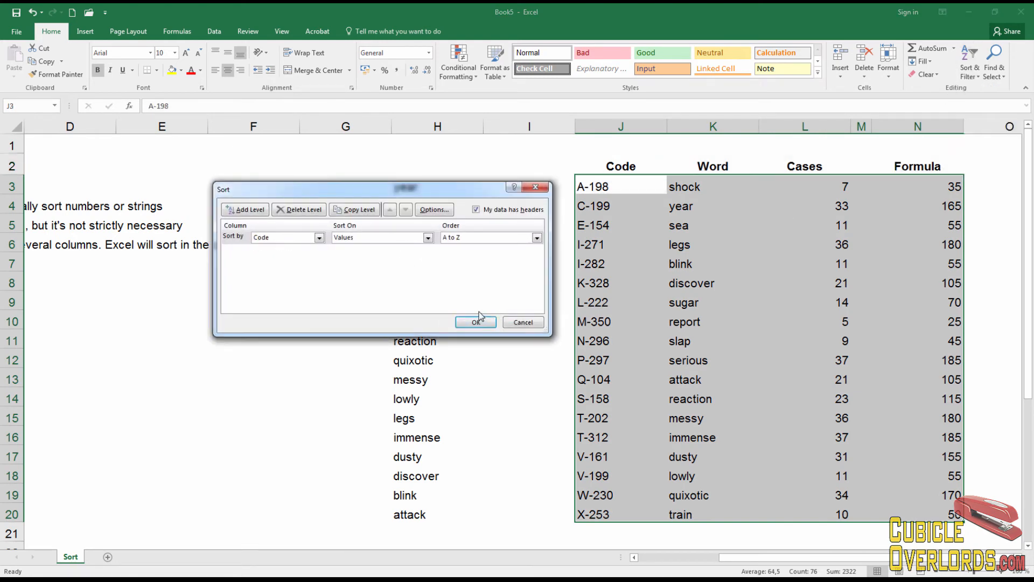
click(478, 321)
Return to the sorting notes at the start of the sheet and select the title columns note in B5
click(655, 193)
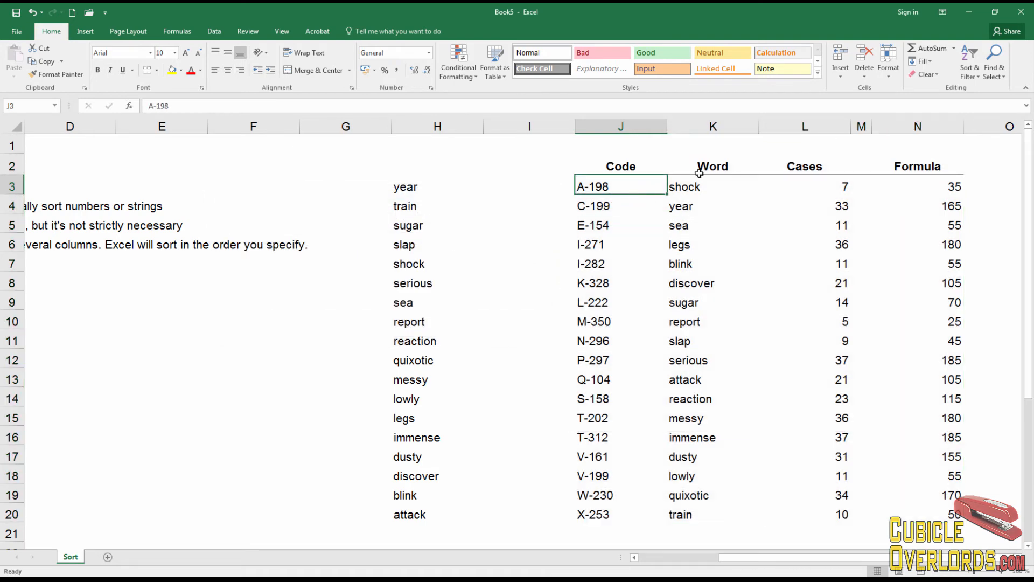
click(652, 557)
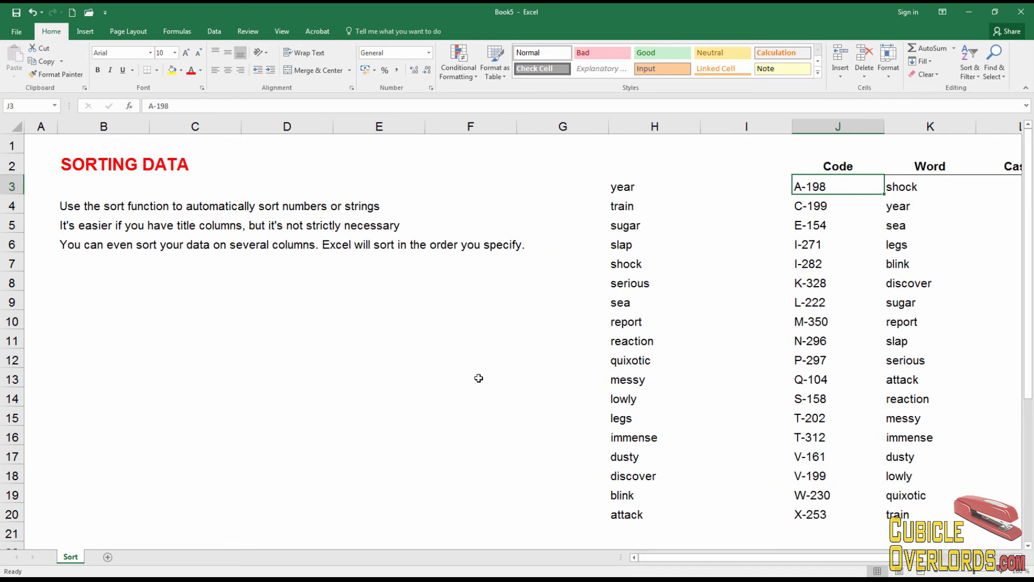
click(115, 229)
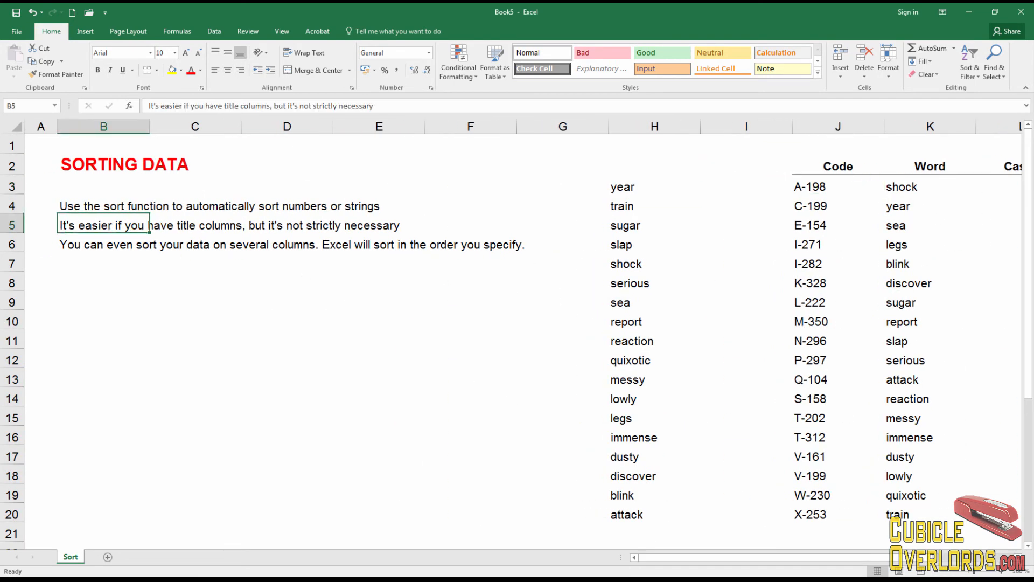